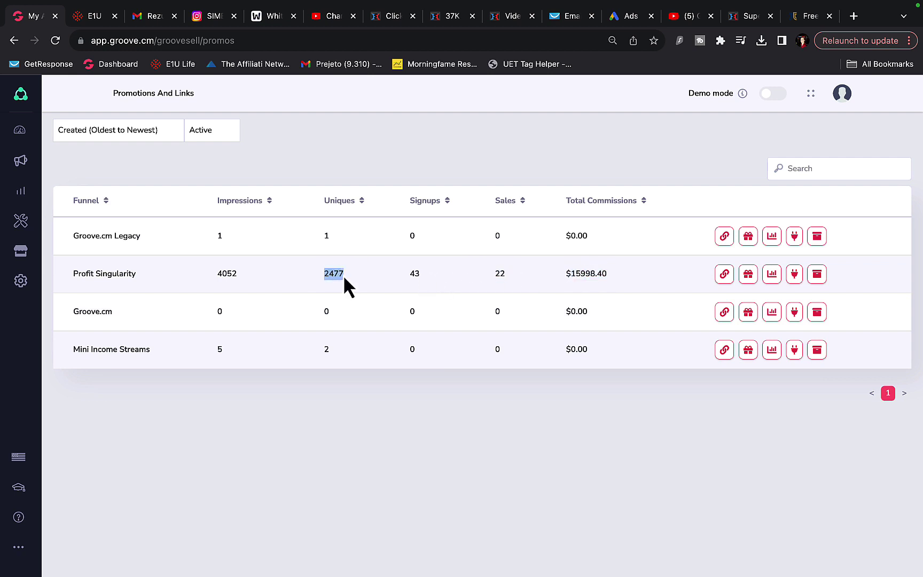
Reload the affiliate pages and highlight the 56,565 total earned figure
right_click(368, 160)
click(390, 214)
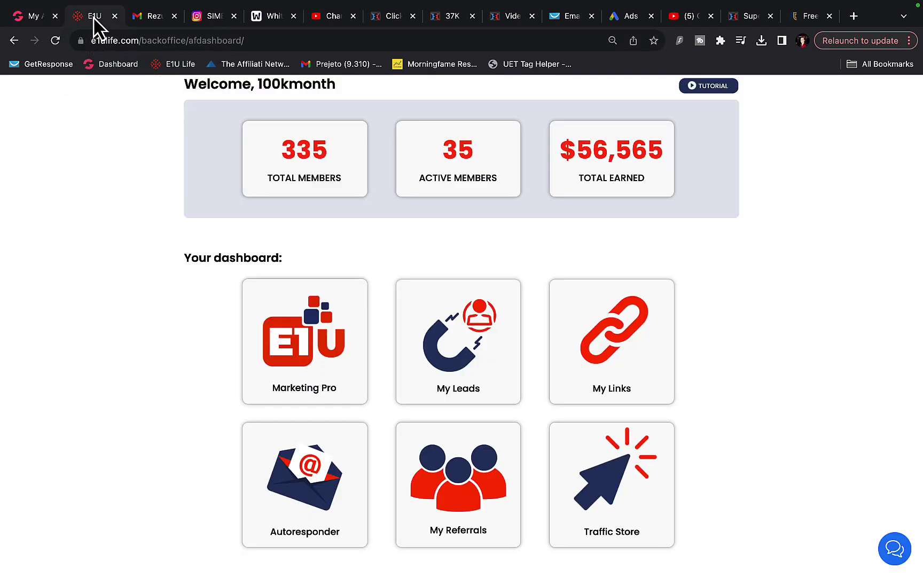
drag(533, 150, 686, 149)
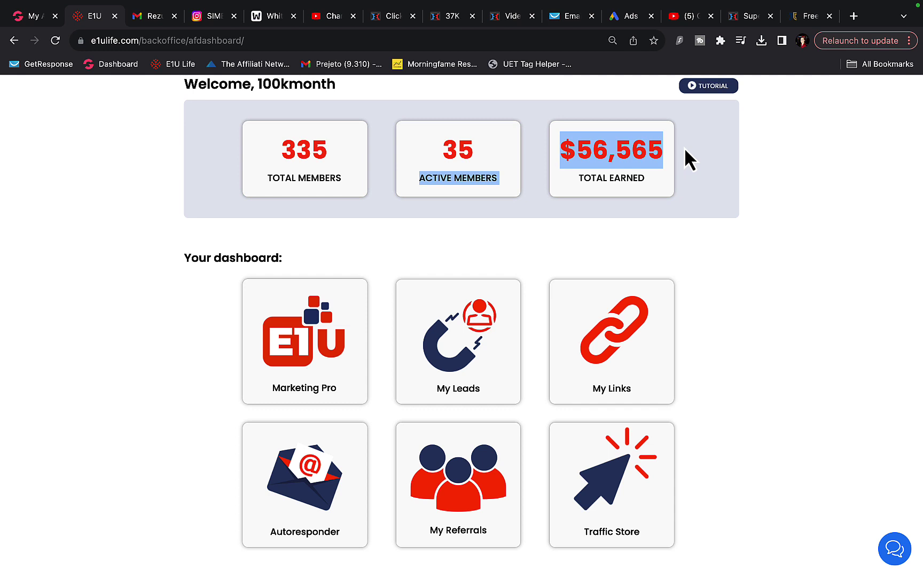
right_click(686, 157)
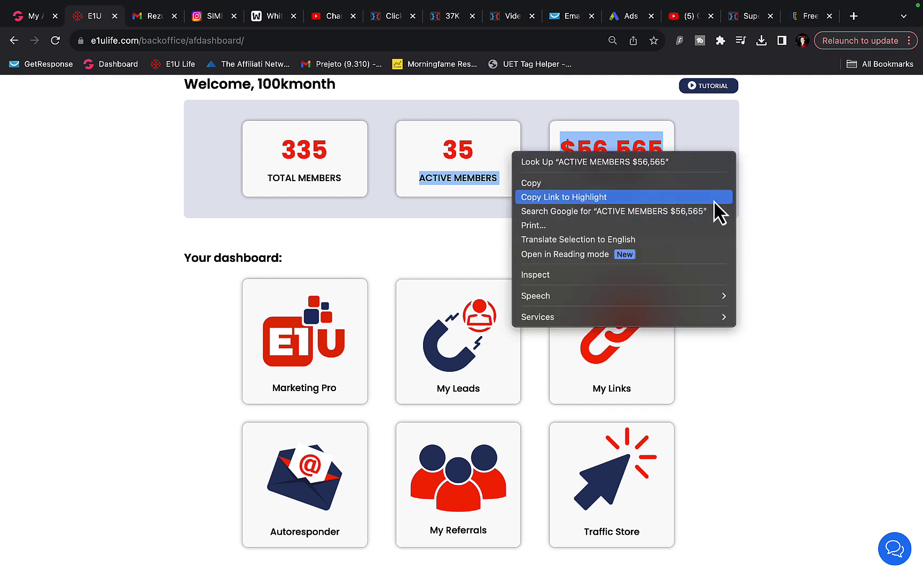
click(791, 164)
right_click(791, 174)
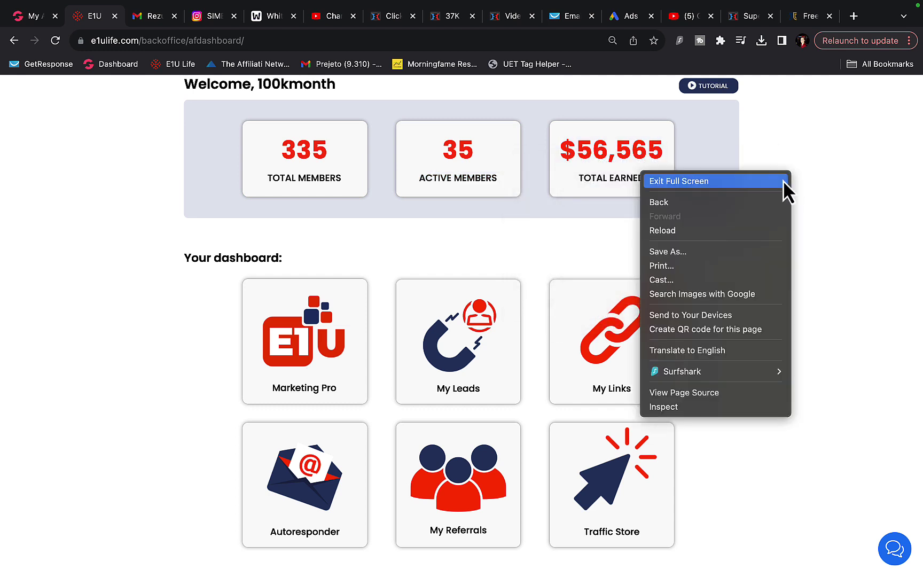
click(772, 230)
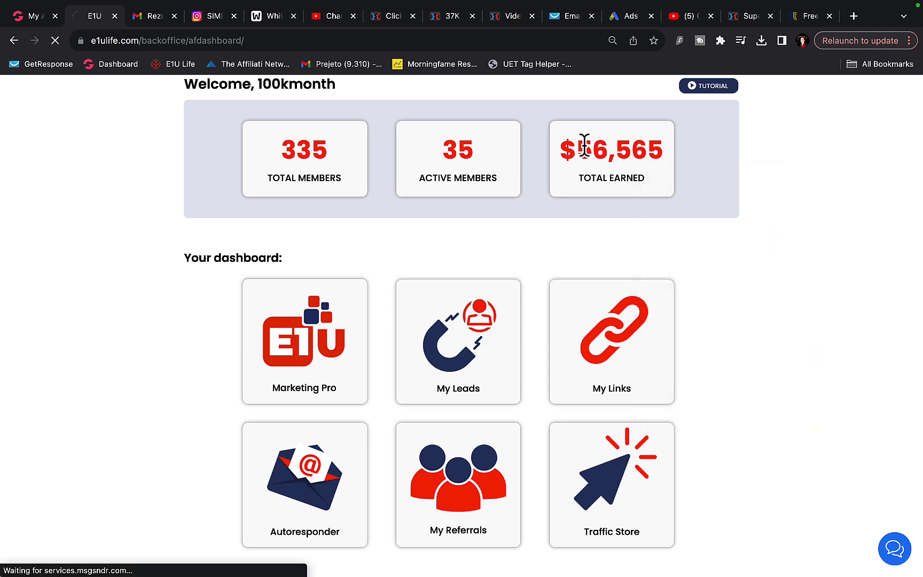
drag(577, 152, 662, 153)
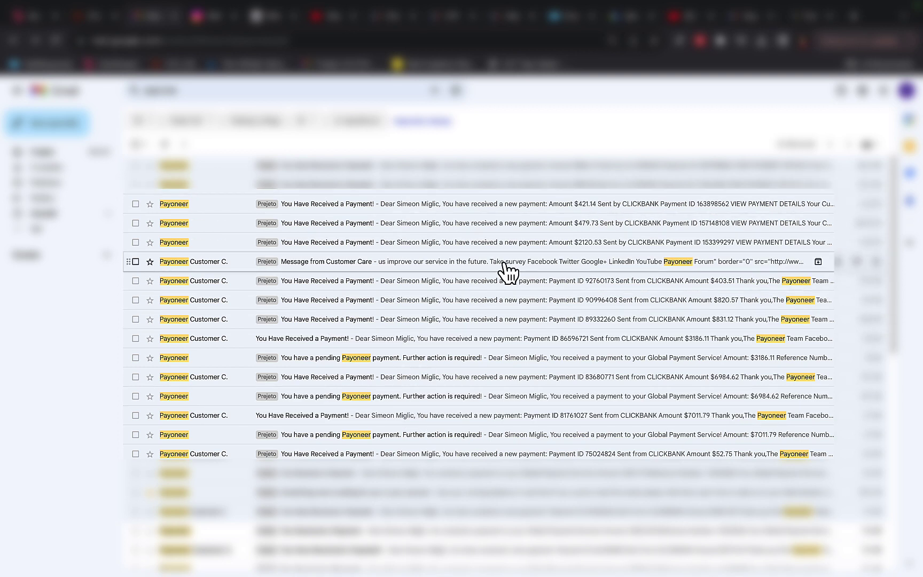
Open the $2,120.53, $3,186.11, $6,984.62 and $7,011.79 Payoneer payment emails in turn, ending on Instagram
click(589, 241)
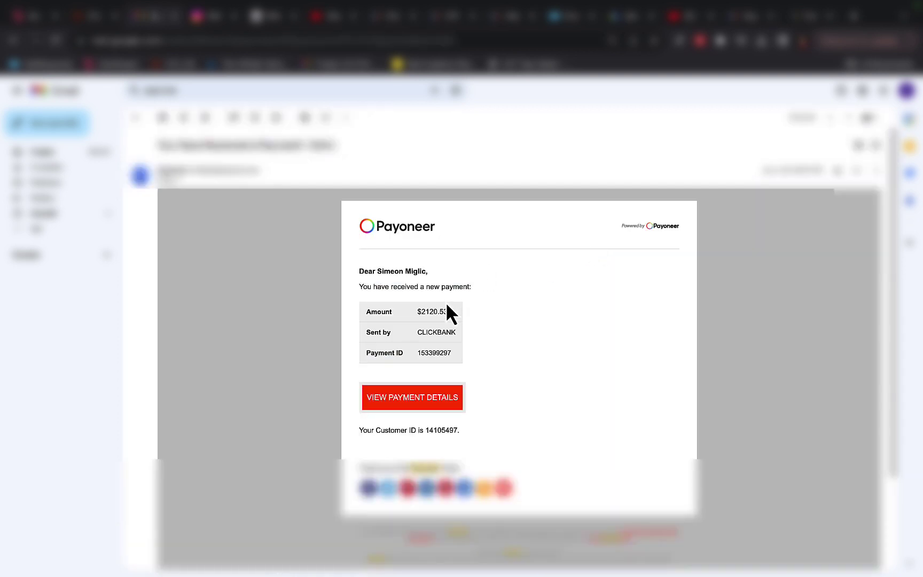
click(14, 41)
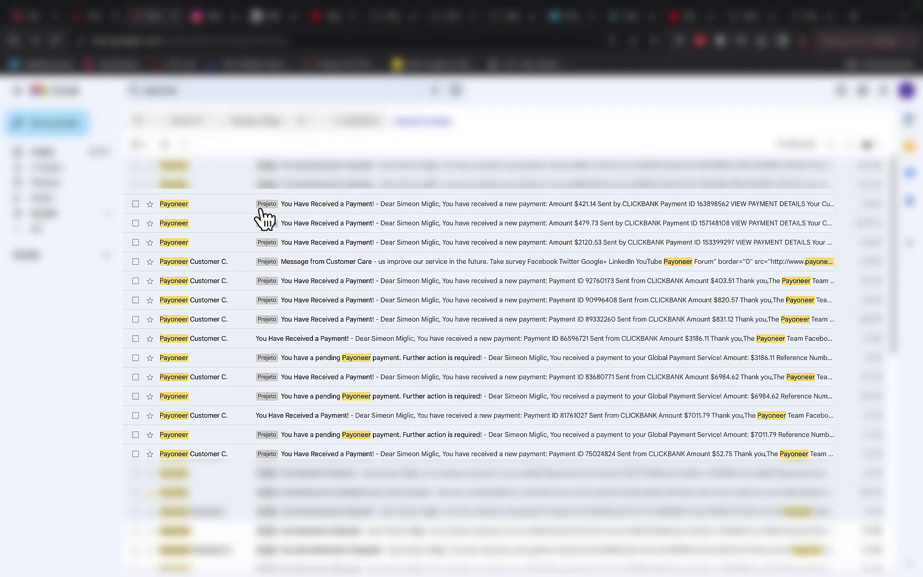
click(654, 352)
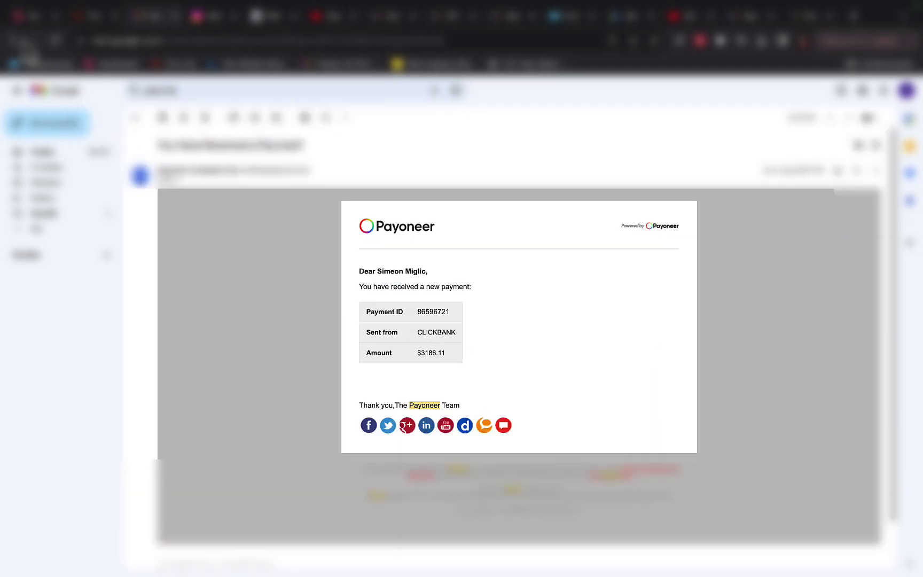
click(14, 41)
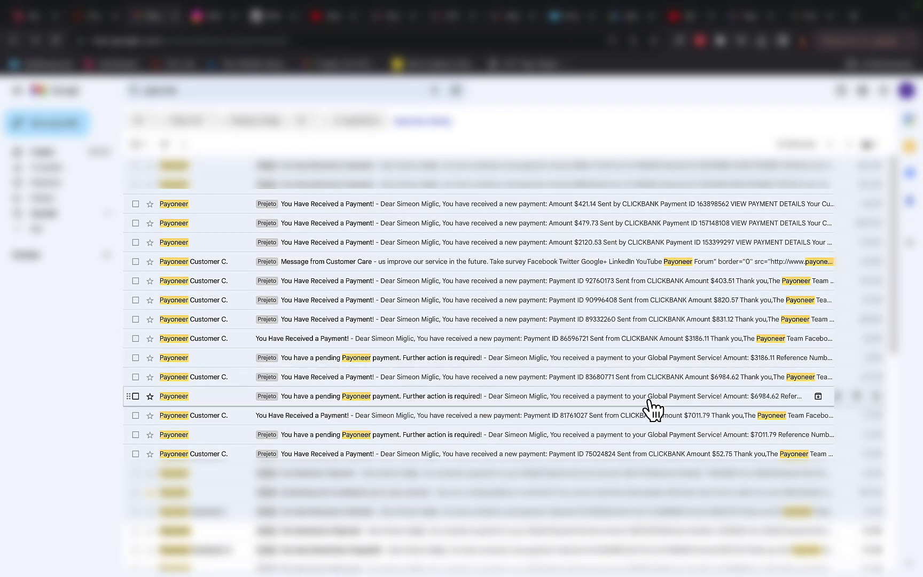
click(685, 380)
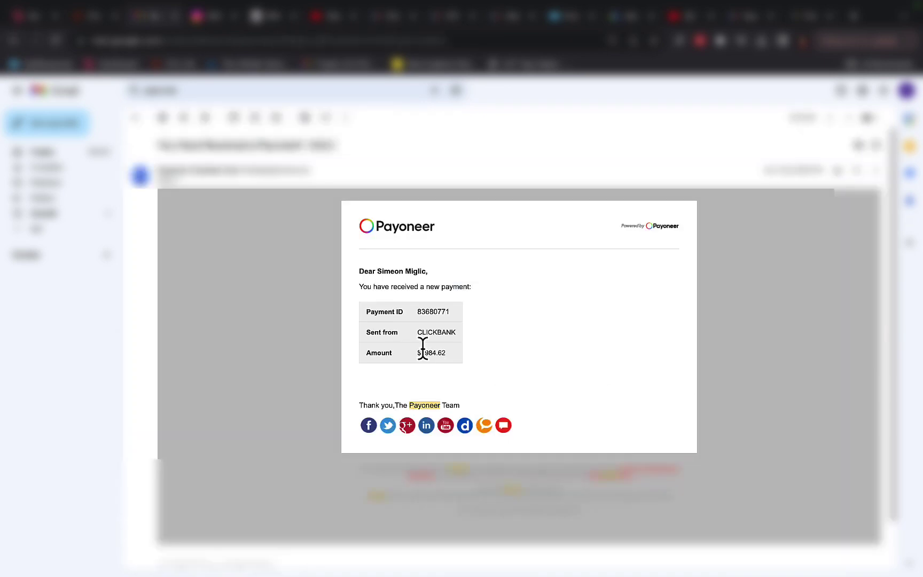
click(14, 41)
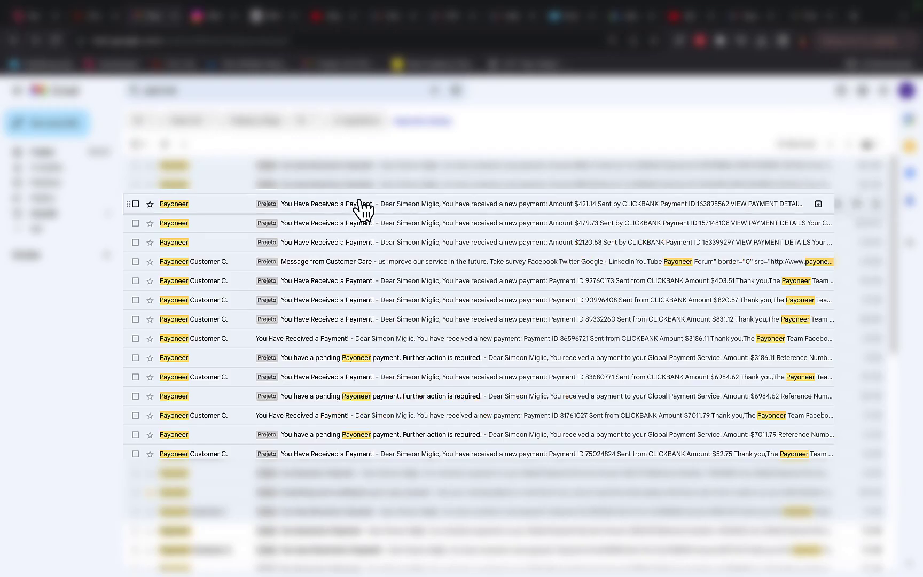
click(698, 416)
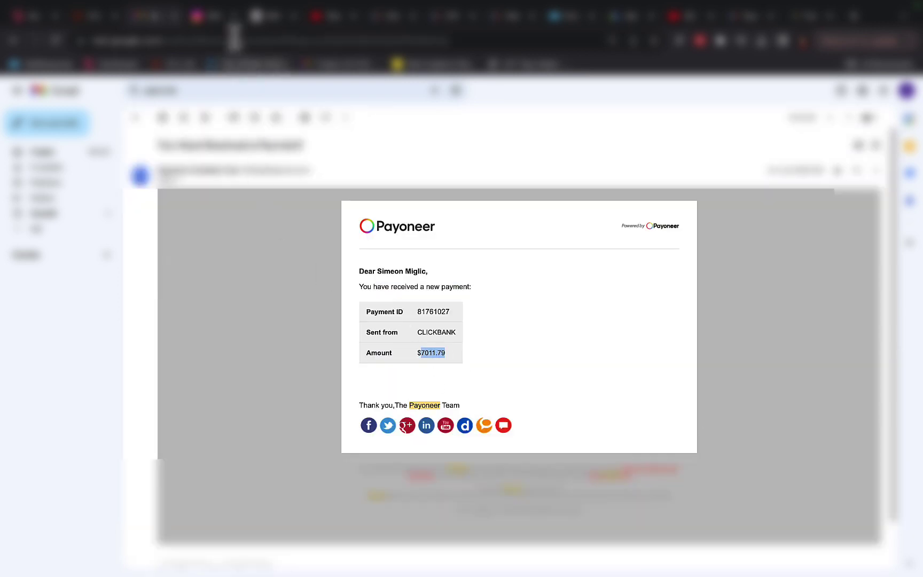
click(213, 16)
scroll(203, 241, down, 3)
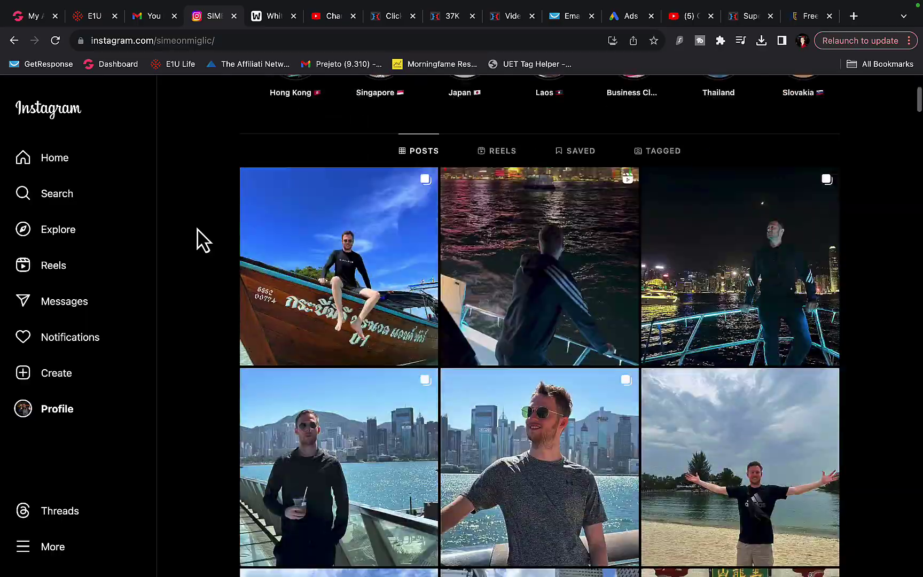
scroll(202, 241, down, 2)
scroll(202, 240, down, 5)
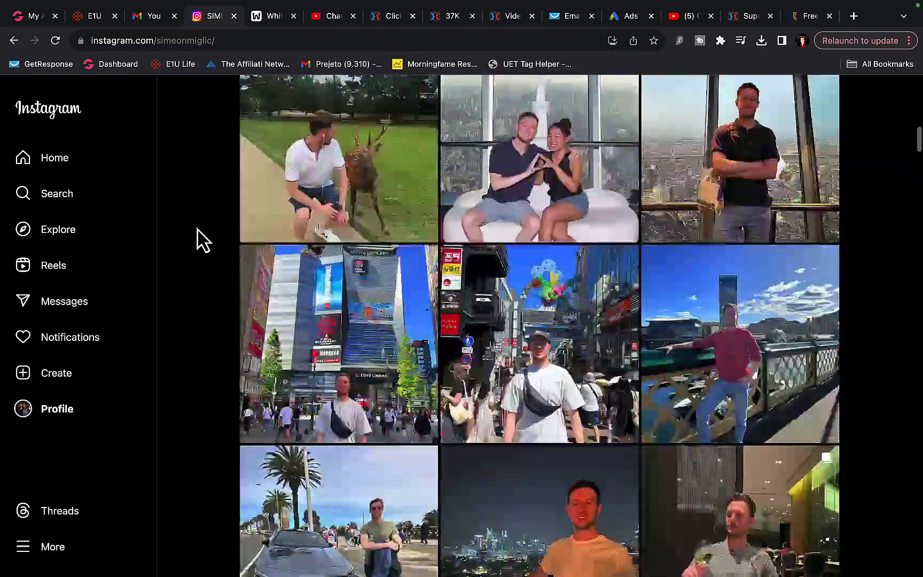
scroll(202, 240, down, 5)
scroll(202, 241, down, 5)
scroll(202, 240, down, 5)
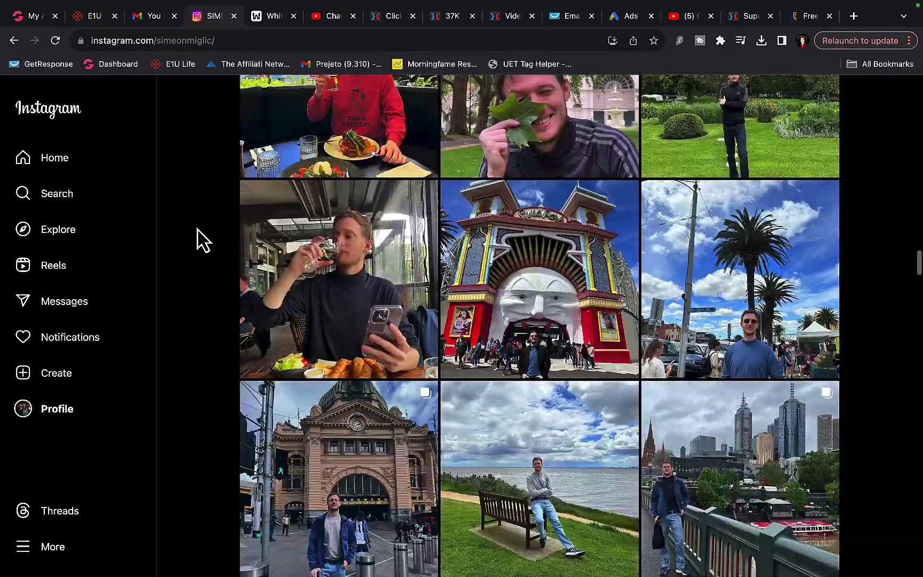
scroll(202, 240, down, 3)
scroll(202, 241, down, 5)
scroll(202, 240, down, 1)
scroll(202, 240, down, 5)
scroll(202, 241, down, 2)
scroll(202, 240, down, 5)
scroll(202, 241, down, 3)
scroll(202, 240, down, 5)
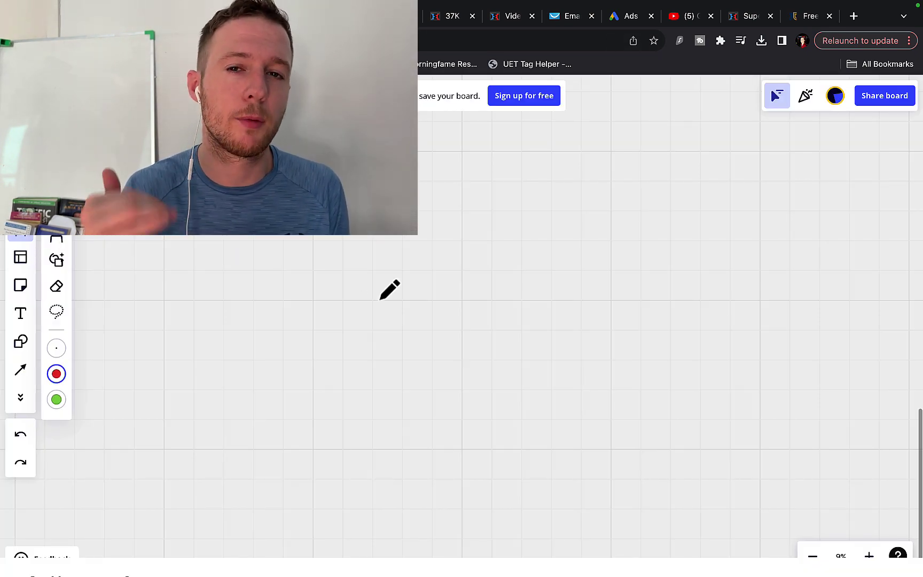
Draw a red rectangle with a dollar sign inside it
mouse_move(647, 243)
mouse_down()
mouse_move(655, 453)
mouse_move(828, 268)
mouse_move(633, 276)
mouse_up()
drag(726, 345, 644, 404)
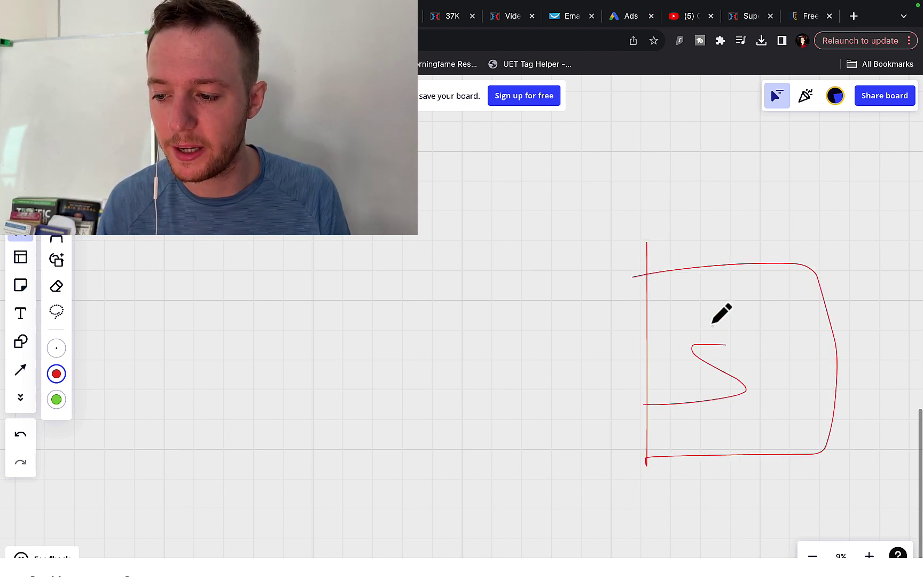
mouse_move(712, 323)
mouse_down()
mouse_move(711, 422)
mouse_move(697, 430)
mouse_up()
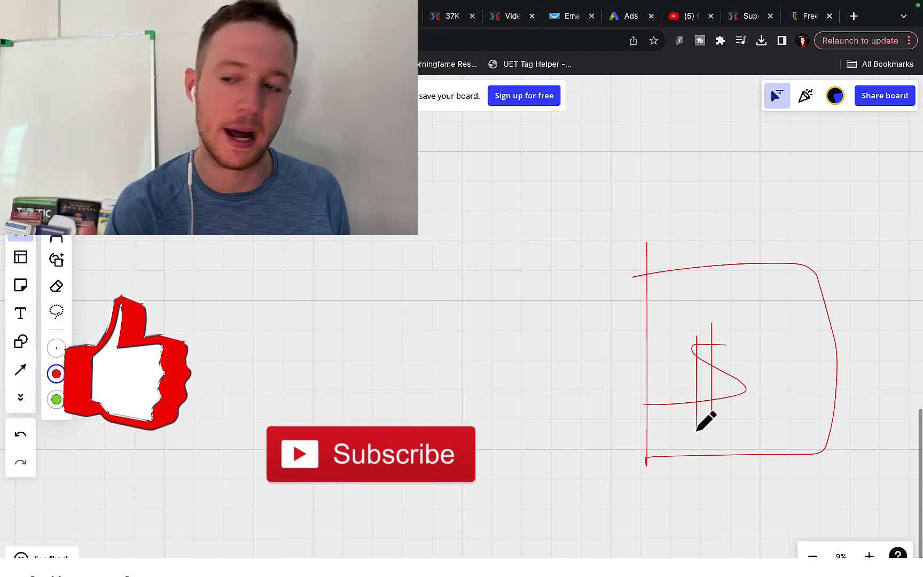
scroll(707, 421, right, 3)
scroll(706, 421, down, 3)
Handwrite '5-4K' below the box with an arrow pointing to 10
drag(566, 374, 633, 469)
drag(644, 391, 669, 390)
drag(665, 425, 721, 505)
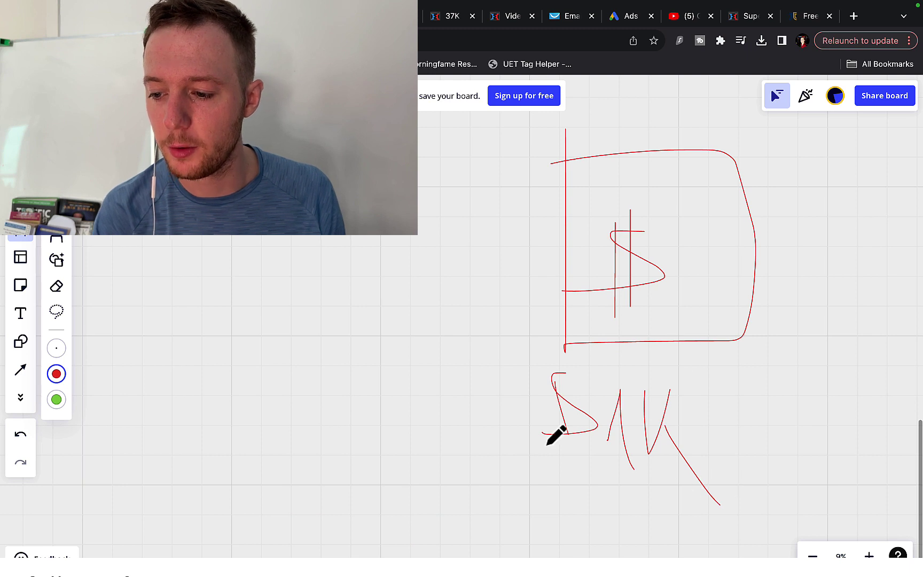
scroll(556, 436, right, 5)
drag(426, 417, 540, 417)
drag(489, 402, 514, 465)
drag(571, 464, 613, 462)
drag(649, 402, 648, 391)
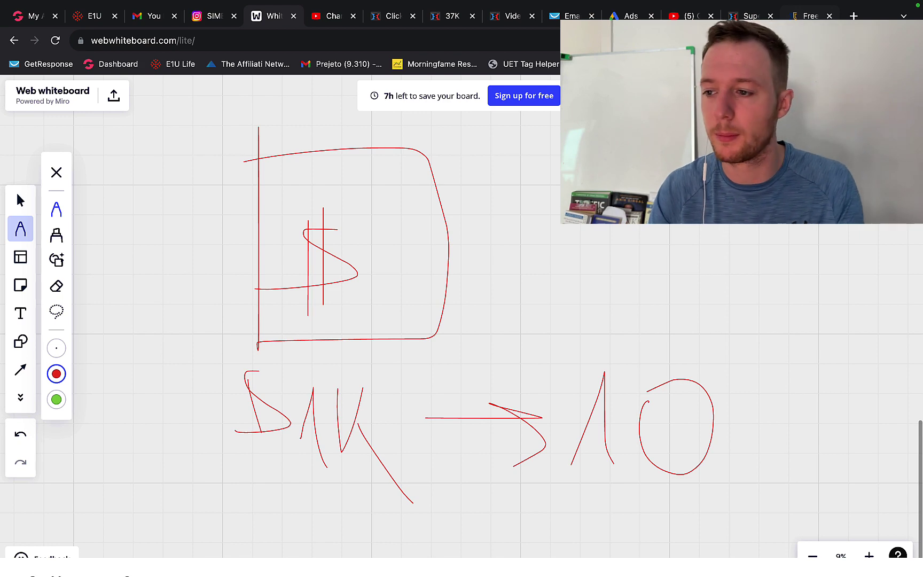
Search the marketplace for 'super affiliate system john' and highlight the Super Affiliate System description
click(808, 16)
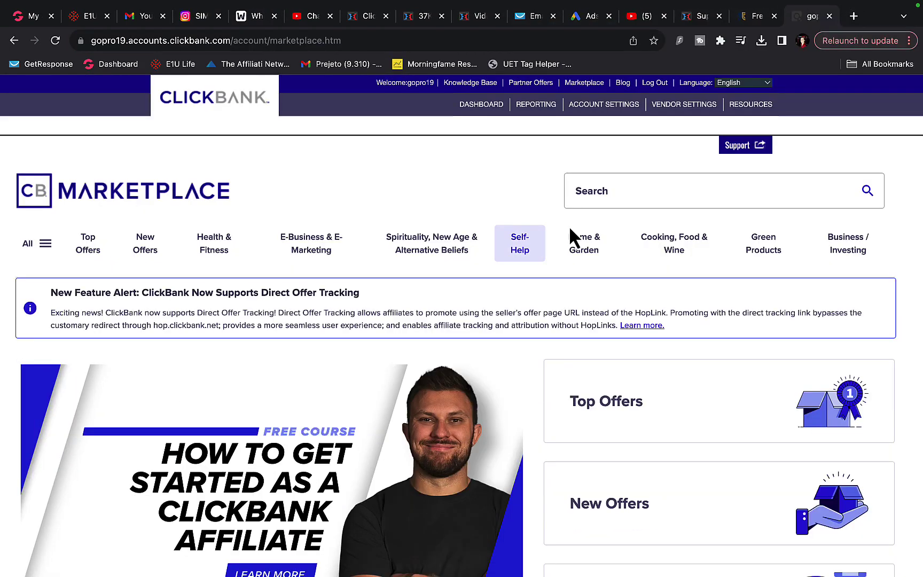
click(602, 193)
text(su)
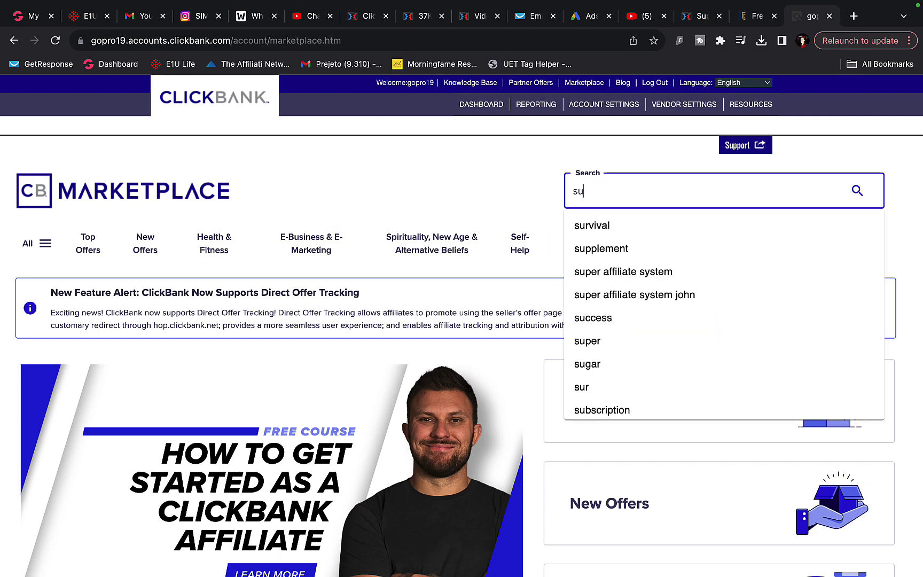
text(per)
key(Down)
key(Down)
key(Return)
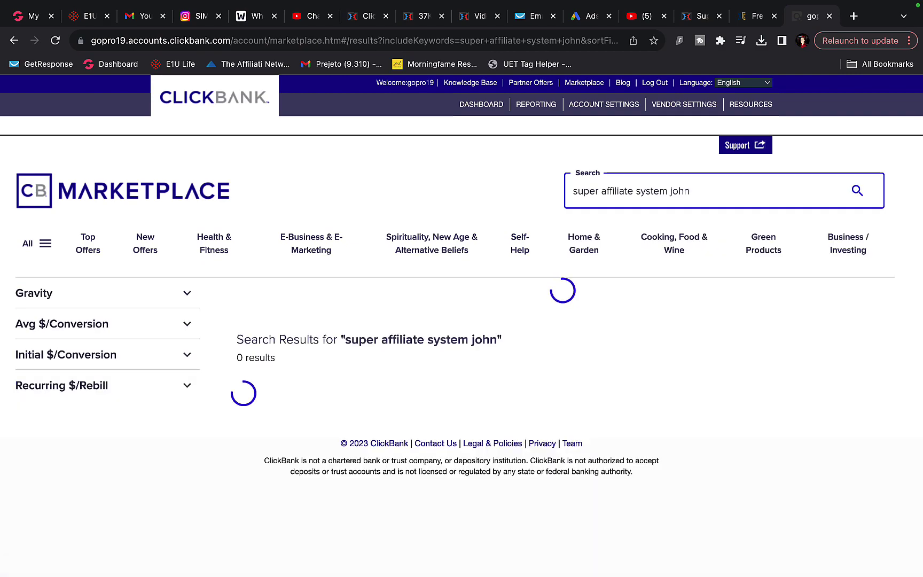
scroll(604, 274, down, 5)
scroll(604, 274, down, 3)
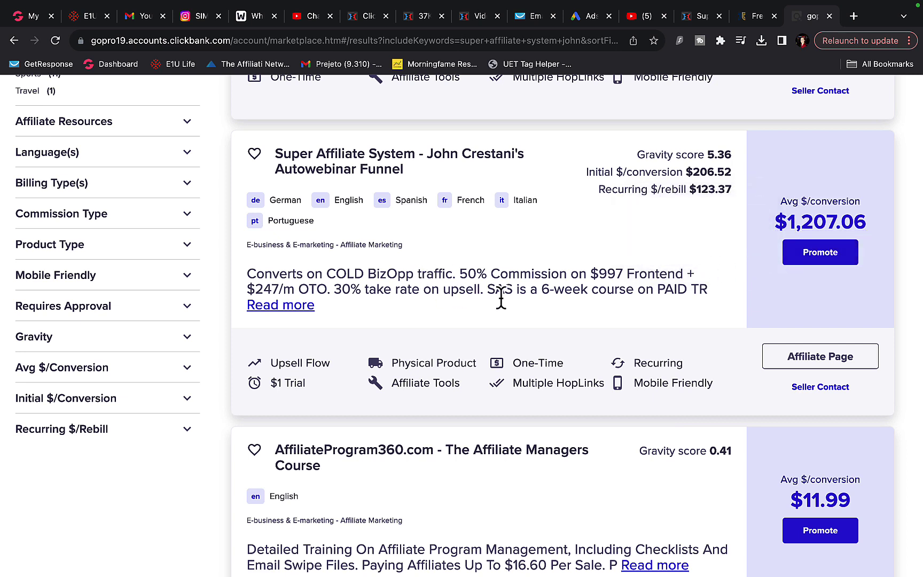
mouse_move(509, 296)
mouse_down()
mouse_move(722, 297)
mouse_move(728, 310)
mouse_up()
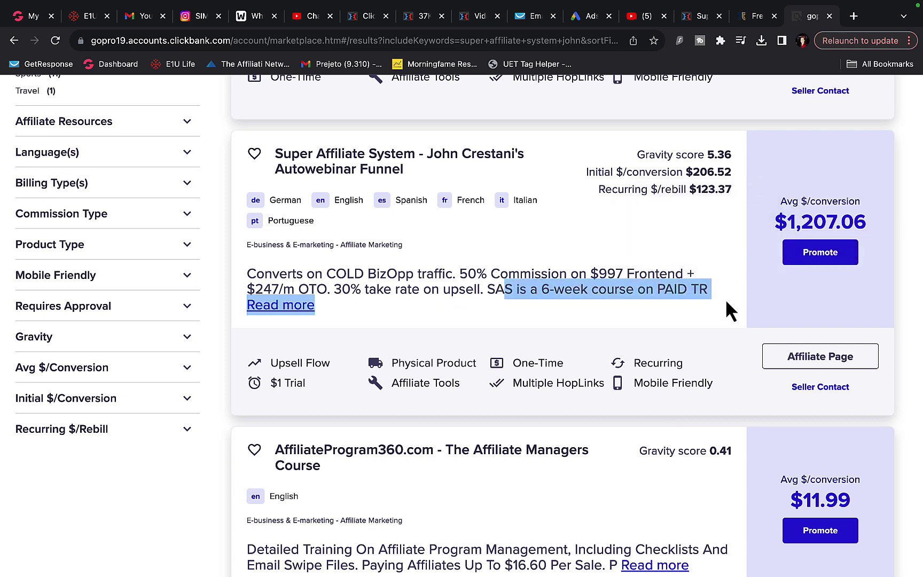
click(759, 15)
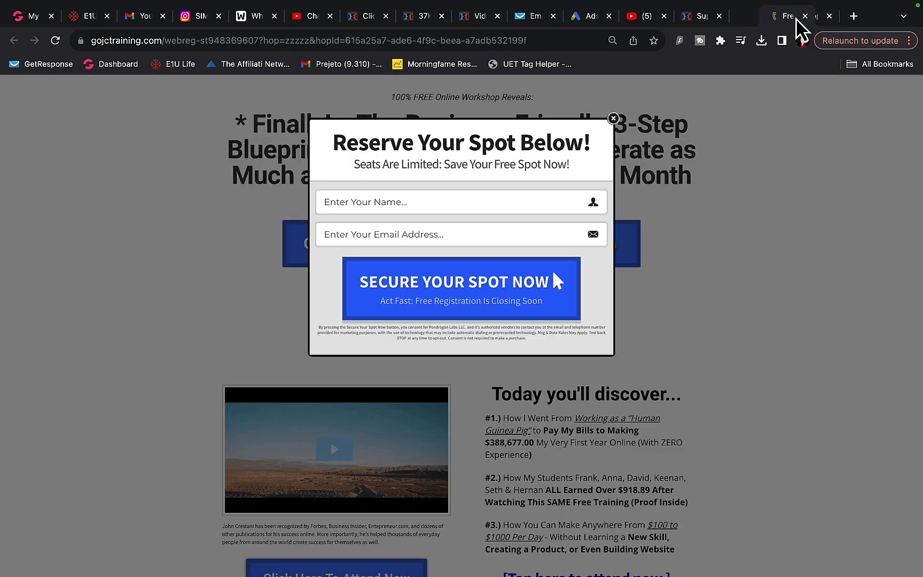
click(830, 16)
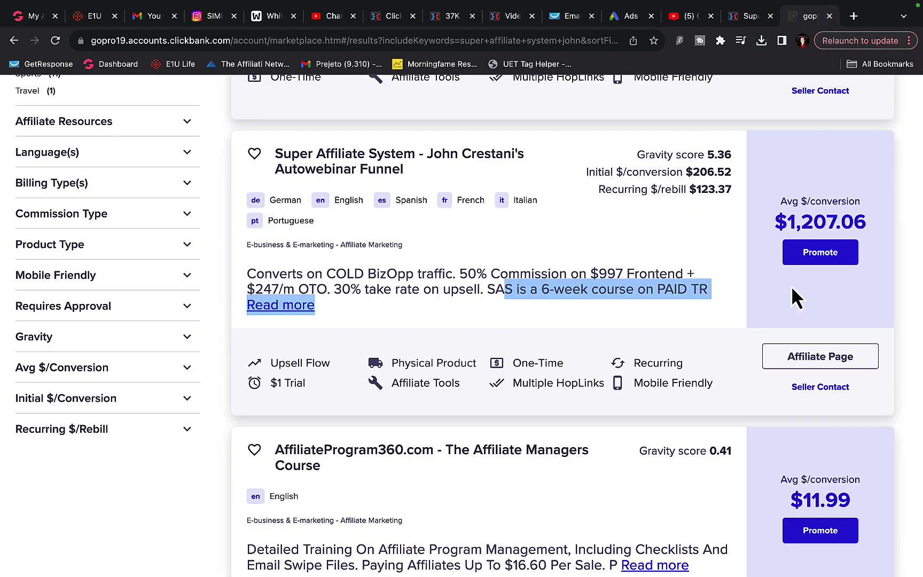
Generate a Super Affiliate System HopLink with tracking ID 'buyerstraffic' and copy it
click(802, 258)
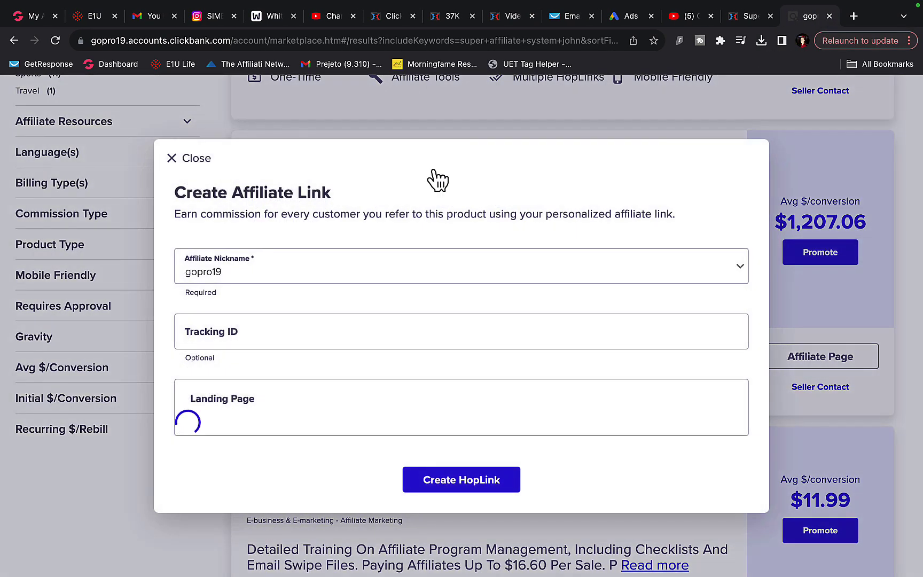
triple_click(289, 147)
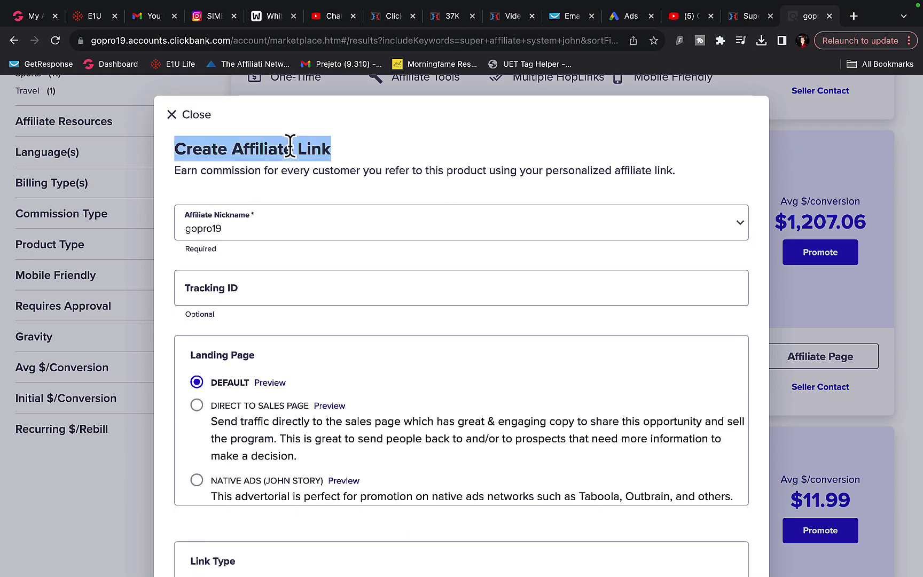
click(215, 230)
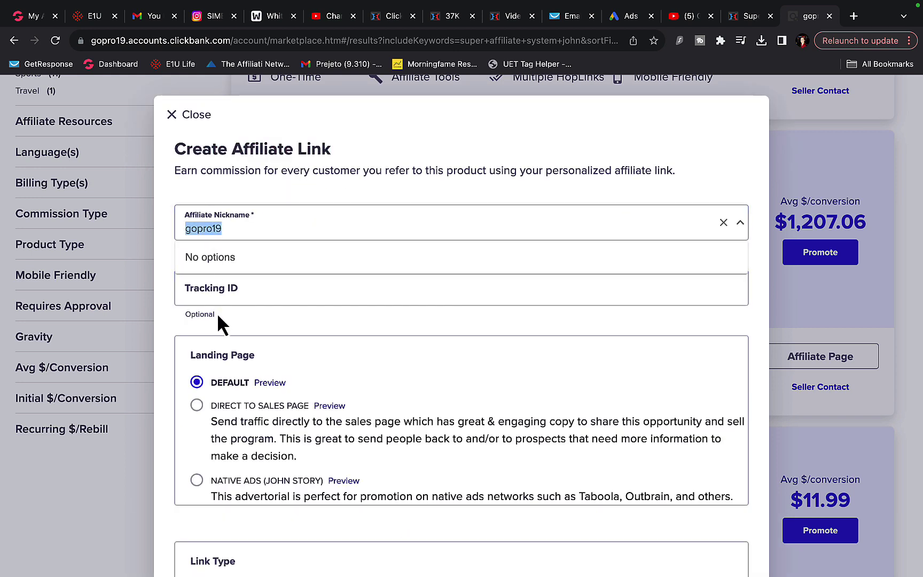
click(218, 292)
text(buyerstraffic)
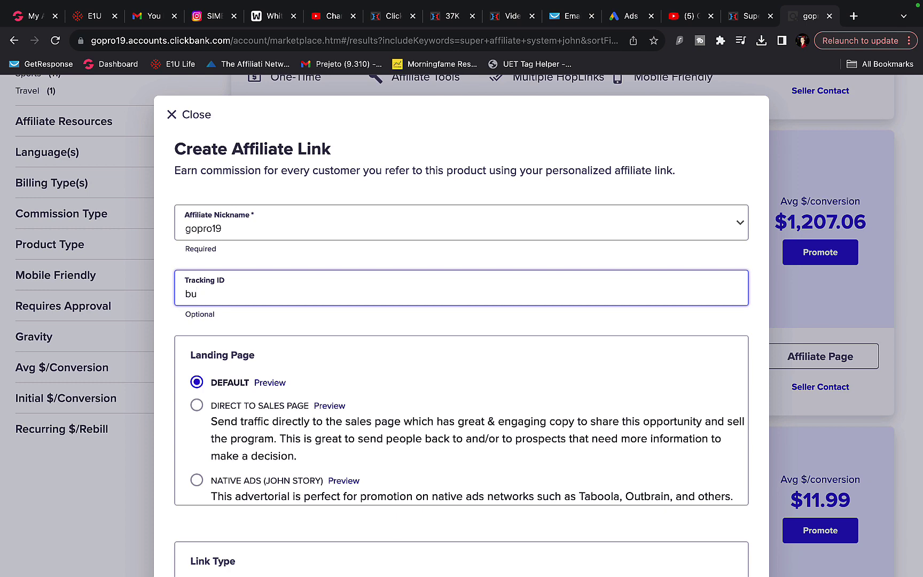
click(230, 307)
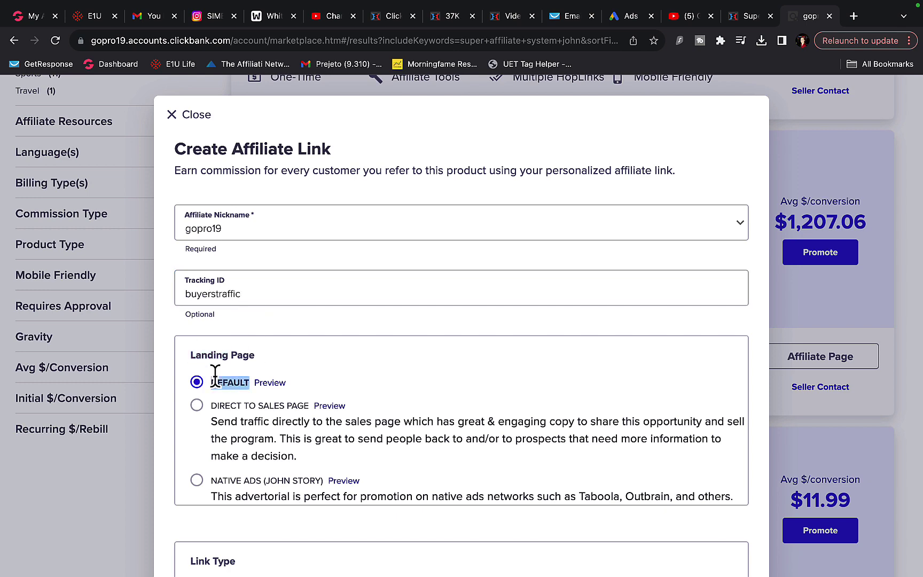
scroll(214, 376, down, 5)
scroll(168, 376, down, 3)
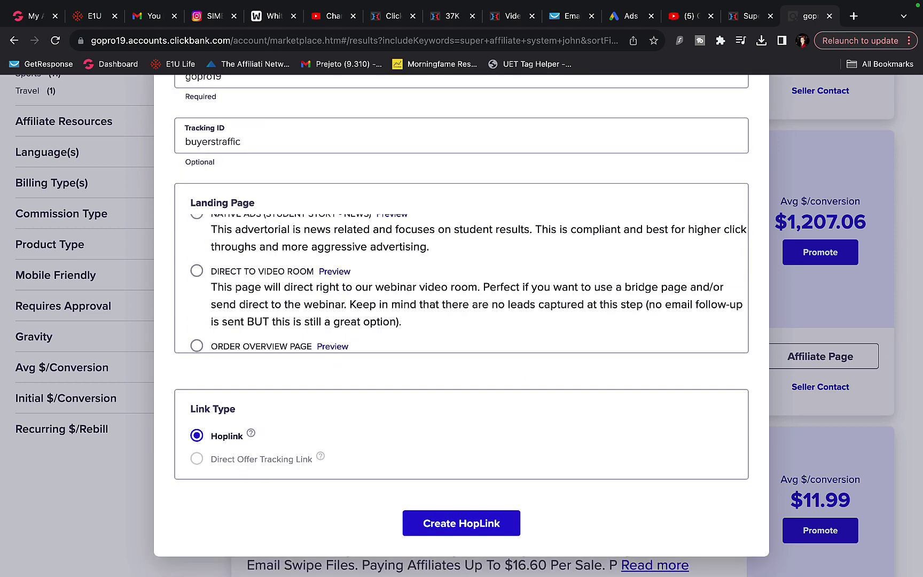
click(424, 521)
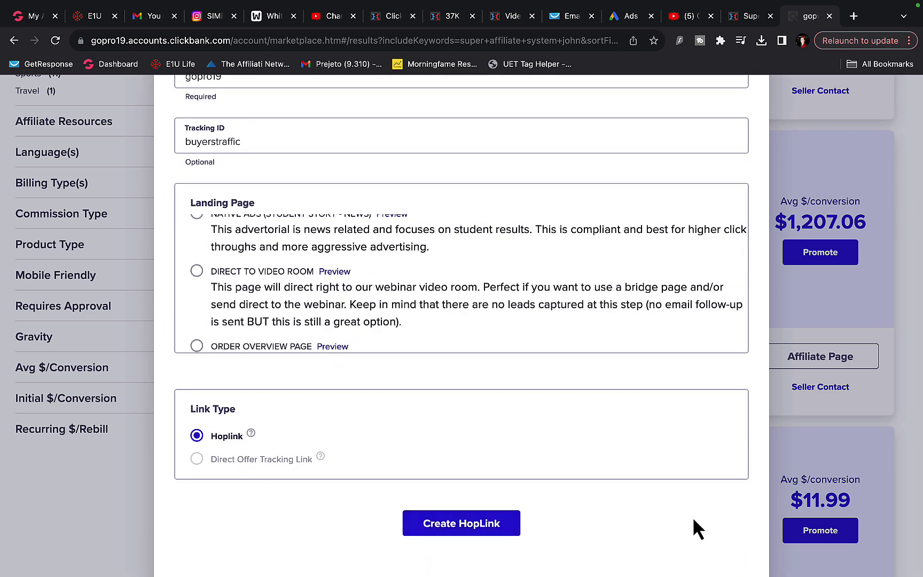
click(718, 514)
click(779, 470)
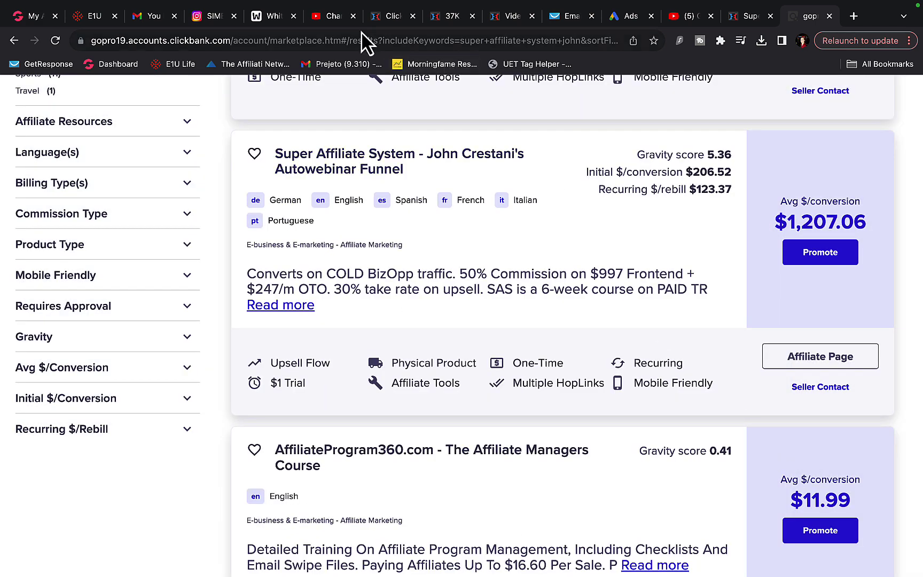
Switch back to the Miro whiteboard showing the red dollar-sign sketch
click(270, 16)
scroll(366, 224, left, 5)
scroll(366, 224, left, 3)
scroll(366, 224, left, 2)
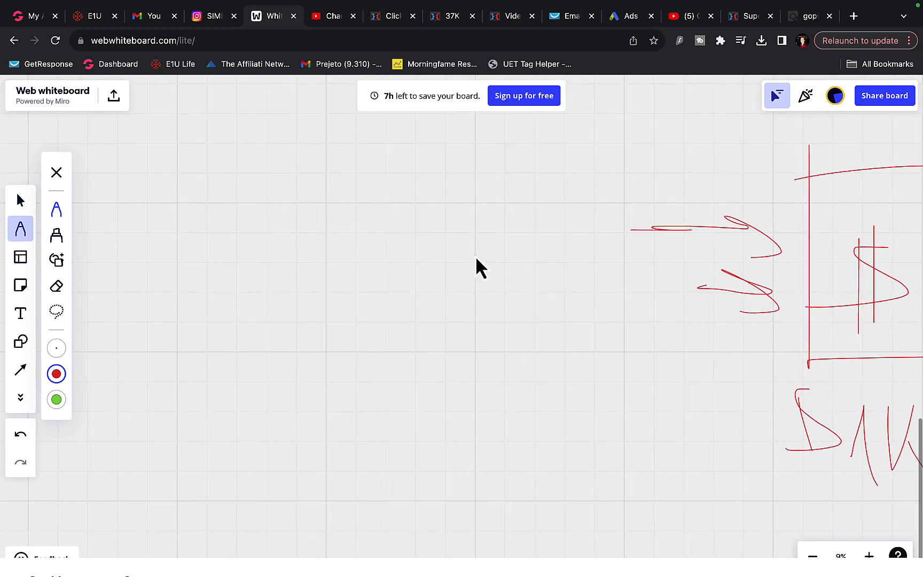
scroll(475, 260, left, 2)
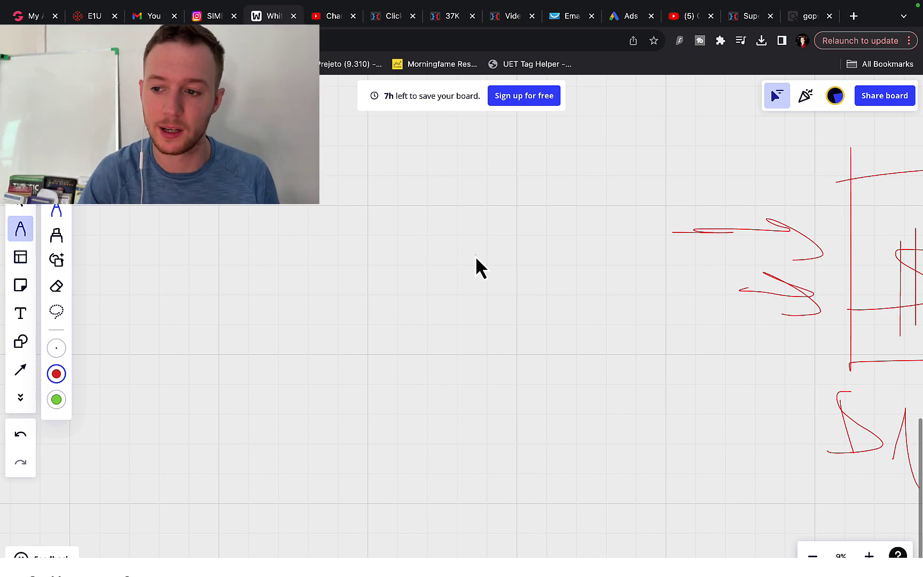
Close the ad preview and view the Google Ads overview: 158K impressions, $0.03 average CPV
click(614, 26)
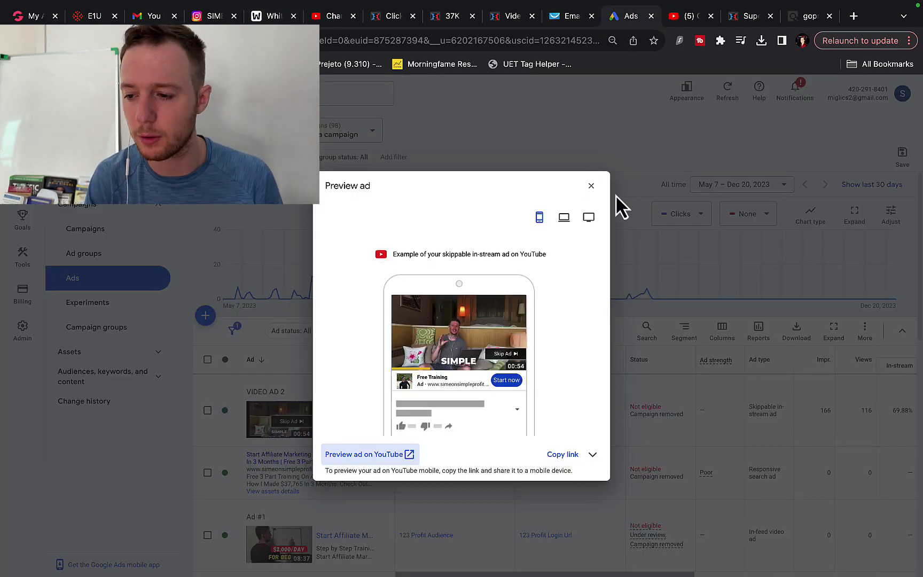
click(590, 185)
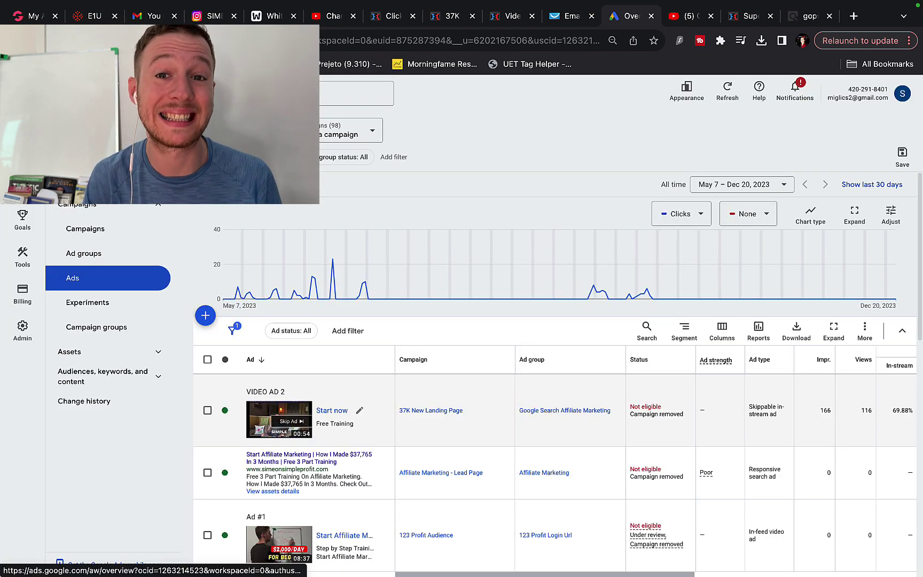
click(87, 92)
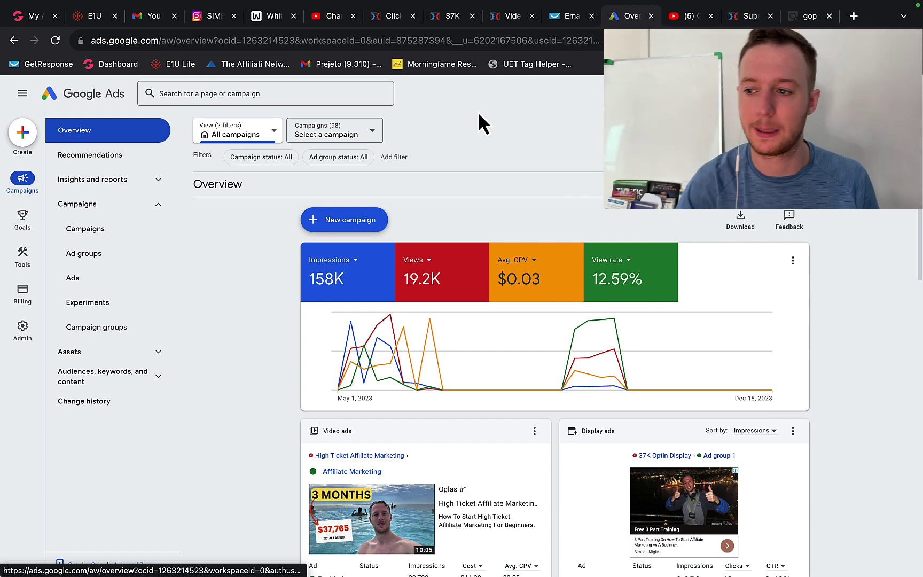
click(750, 16)
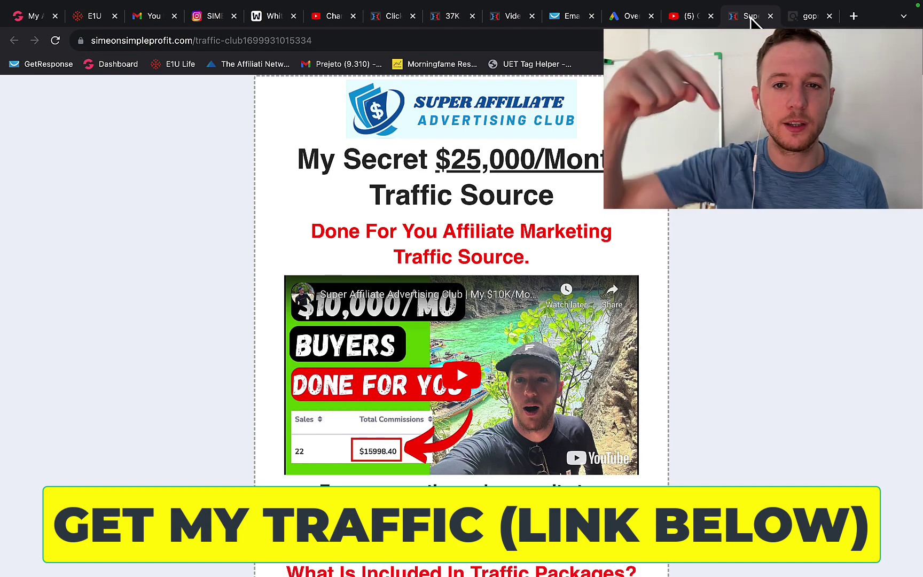
scroll(354, 418, down, 3)
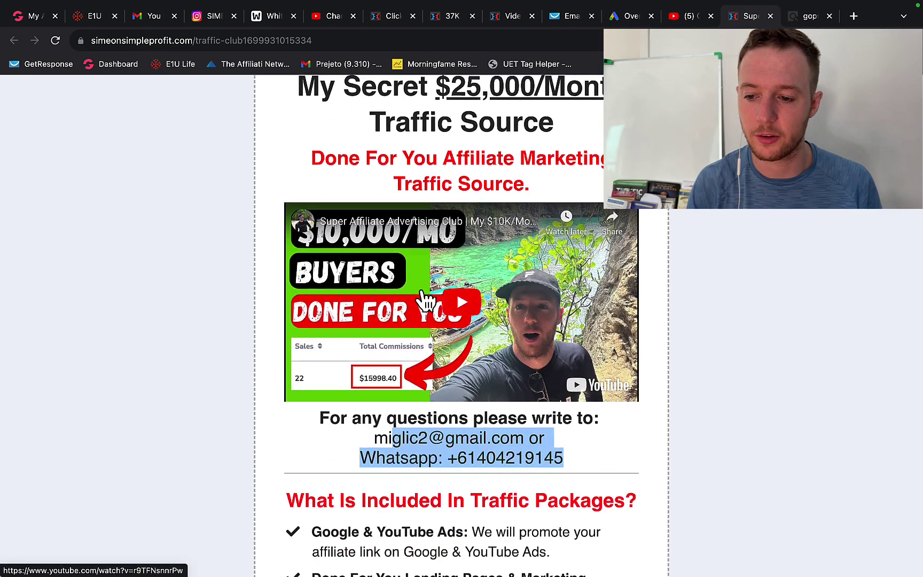
scroll(422, 303, down, 4)
scroll(425, 303, down, 3)
drag(312, 197, 535, 316)
scroll(536, 317, down, 3)
scroll(536, 315, down, 3)
scroll(536, 315, down, 1)
Select the BEST RESULTS 1,000 buyers clicks $1,497 package and check the entered ClickBank link
click(470, 202)
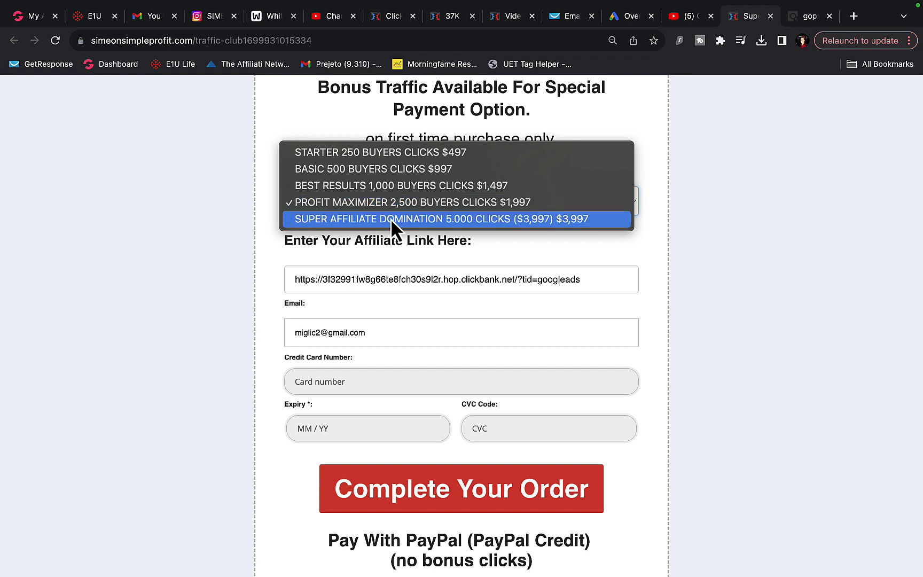
click(404, 187)
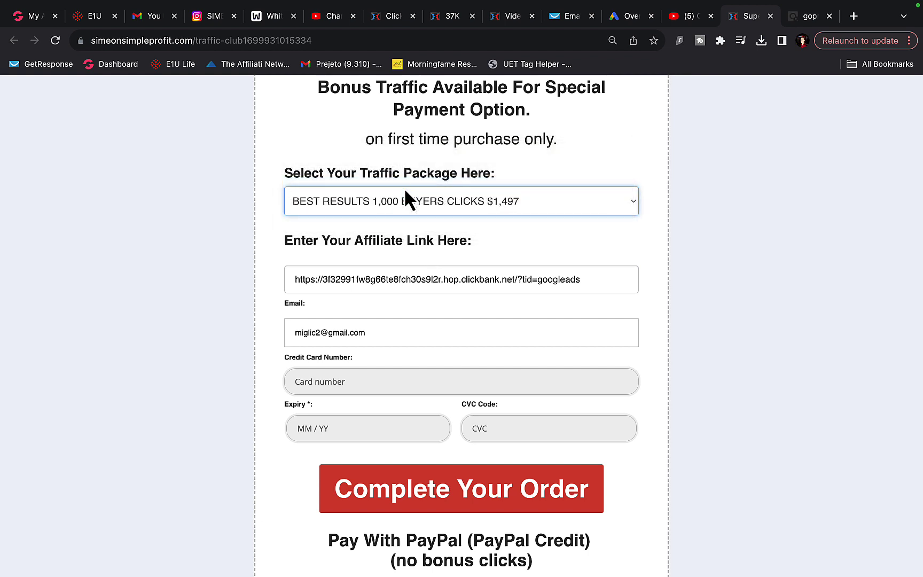
drag(315, 240, 466, 240)
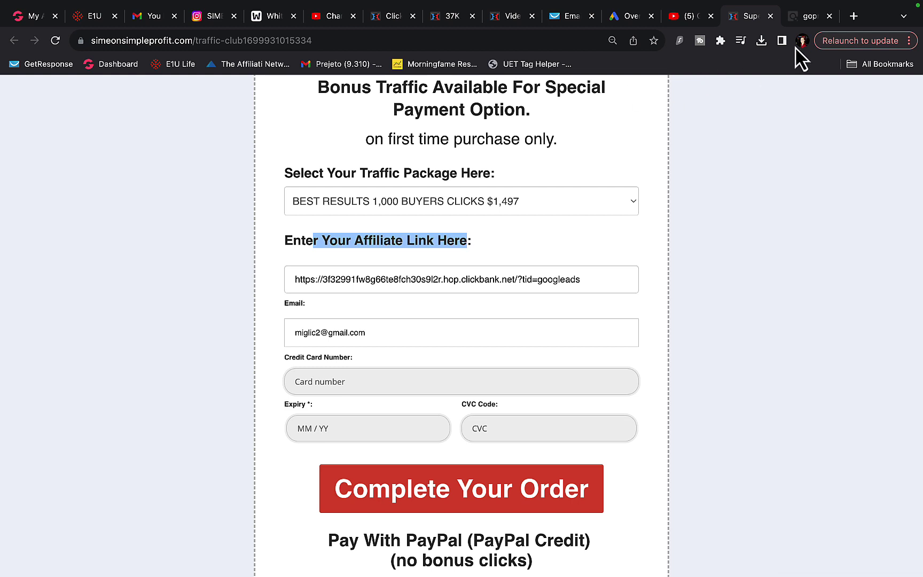
click(804, 21)
click(745, 20)
triple_click(507, 287)
click(286, 357)
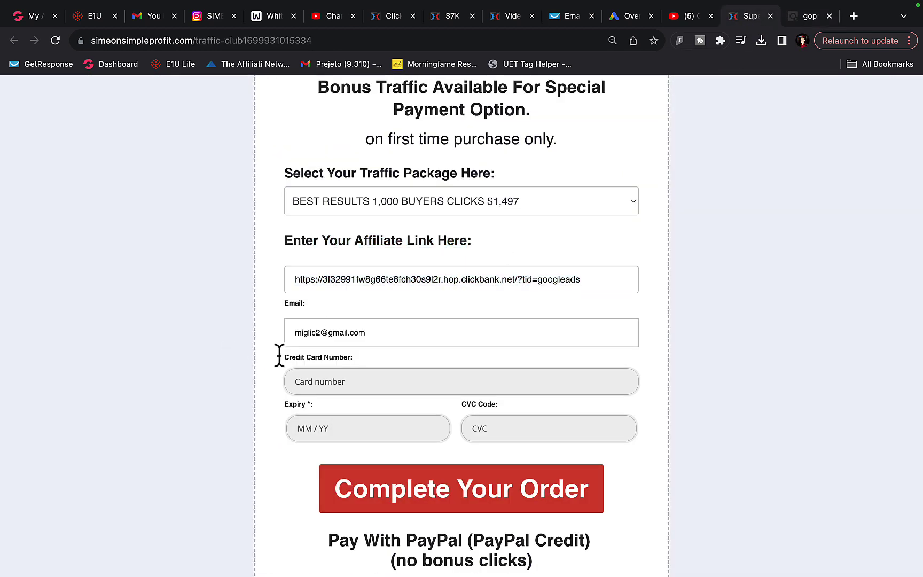
scroll(304, 378, down, 3)
scroll(381, 231, down, 2)
scroll(381, 224, down, 2)
scroll(381, 226, up, 1)
scroll(376, 214, down, 5)
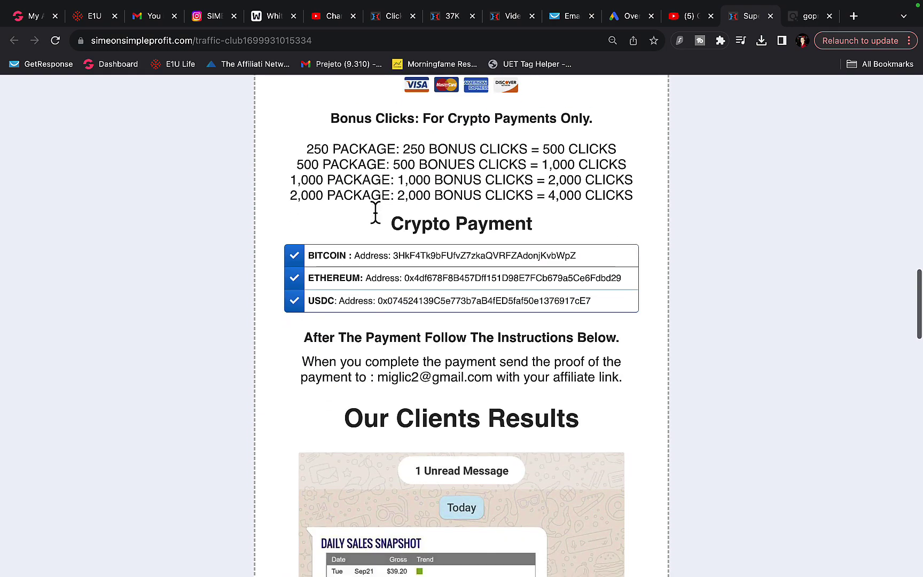
Highlight the crypto bonus clicks packages and the Bitcoin payment address
triple_click(391, 206)
click(347, 104)
drag(348, 105, 581, 221)
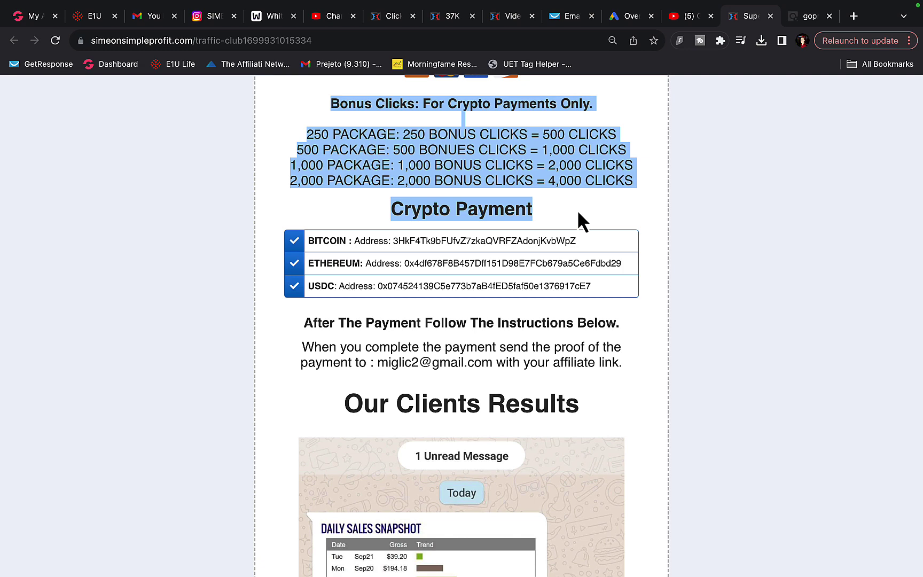
scroll(578, 212, down, 2)
click(480, 151)
drag(378, 128, 499, 128)
scroll(525, 173, up, 2)
scroll(524, 184, up, 5)
scroll(524, 180, up, 4)
scroll(469, 180, up, 2)
scroll(443, 178, up, 3)
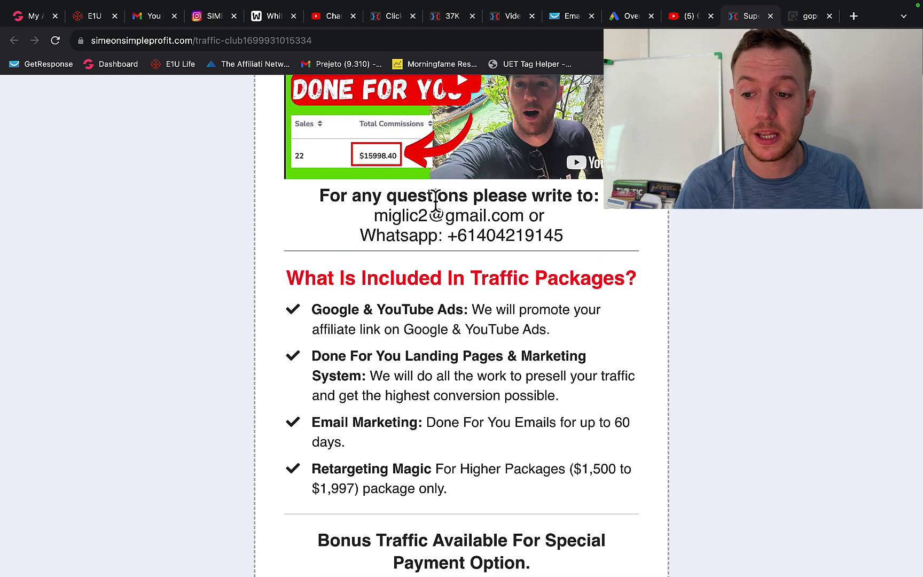
drag(387, 215, 500, 246)
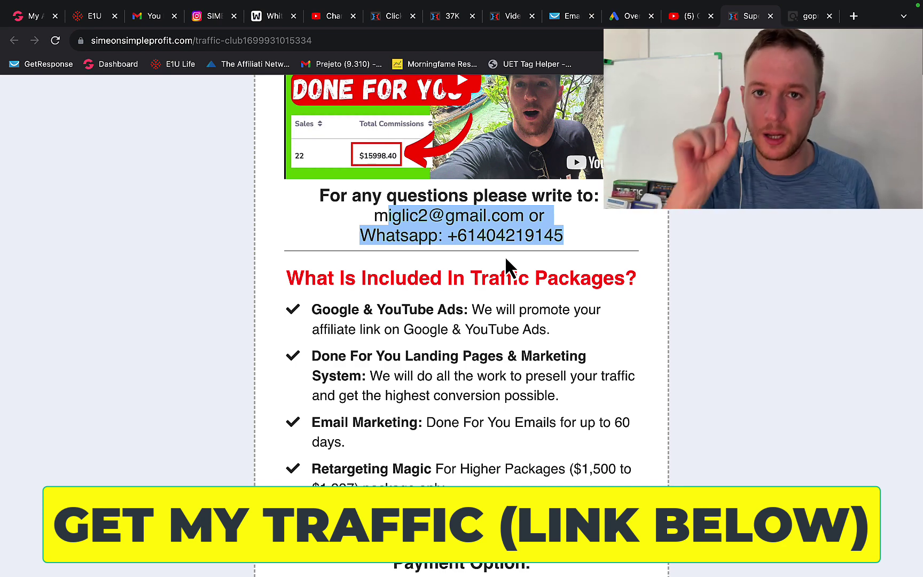
scroll(506, 262, down, 4)
scroll(506, 261, down, 3)
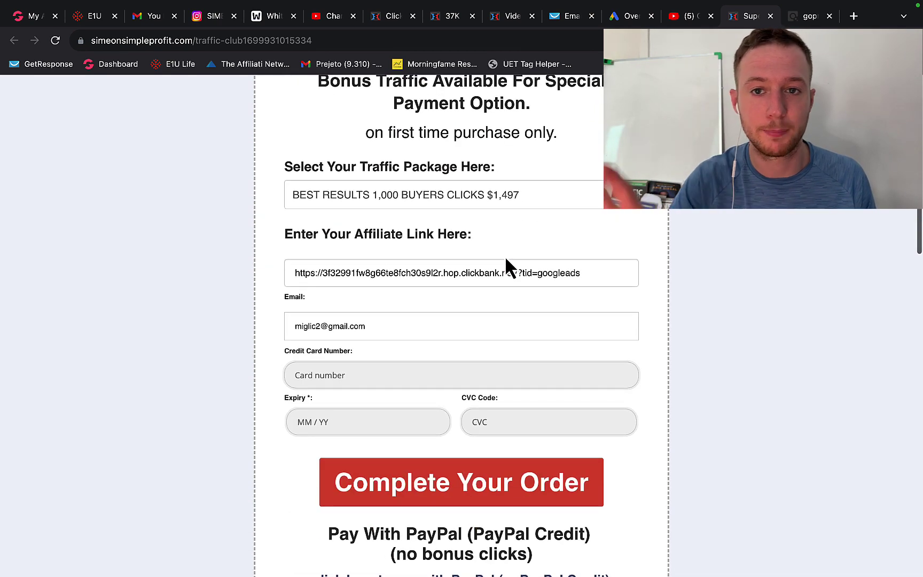
scroll(504, 266, down, 1)
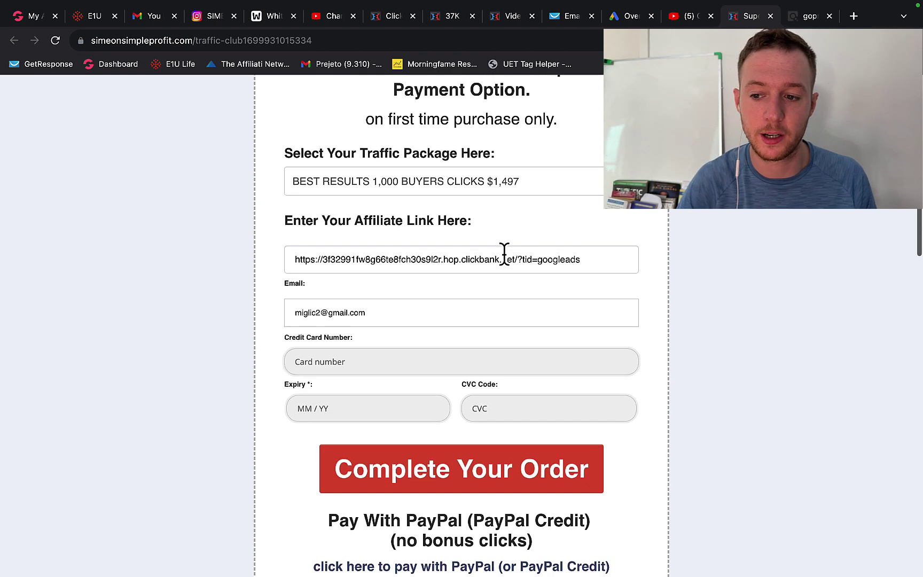
scroll(491, 324, down, 3)
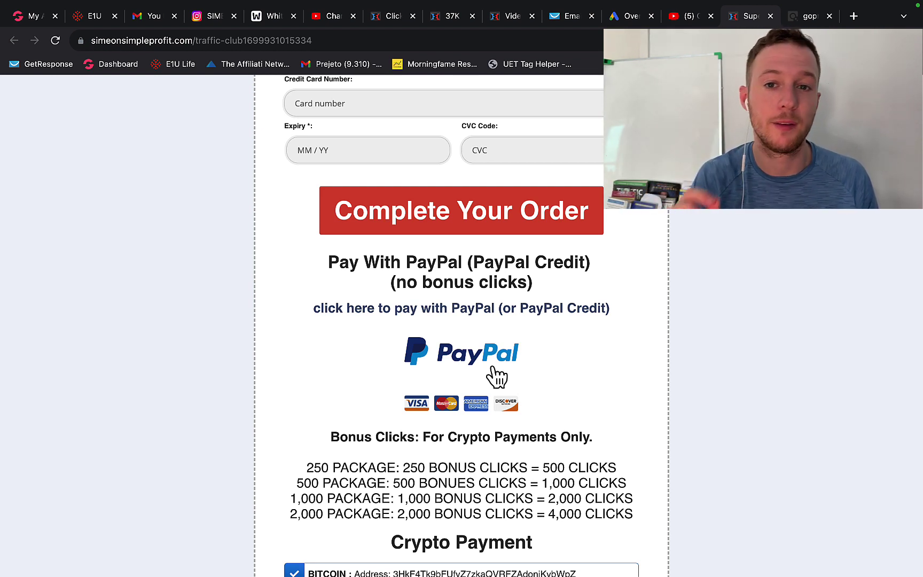
Draw another arrow toward the dollar-sign box, then view the $37,765 opt-in page
click(267, 18)
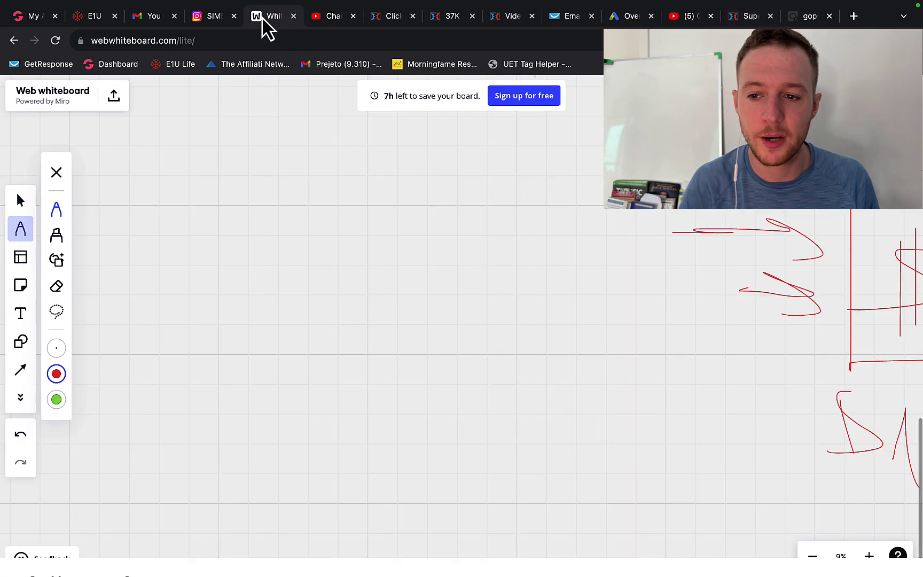
scroll(240, 187, right, 2)
scroll(241, 186, right, 3)
scroll(239, 187, right, 2)
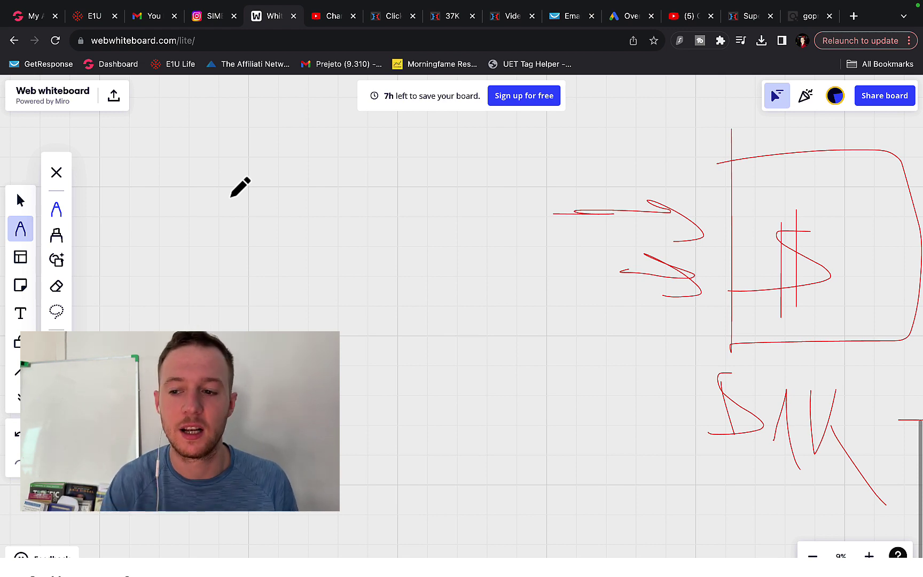
scroll(239, 187, left, 3)
scroll(240, 187, left, 3)
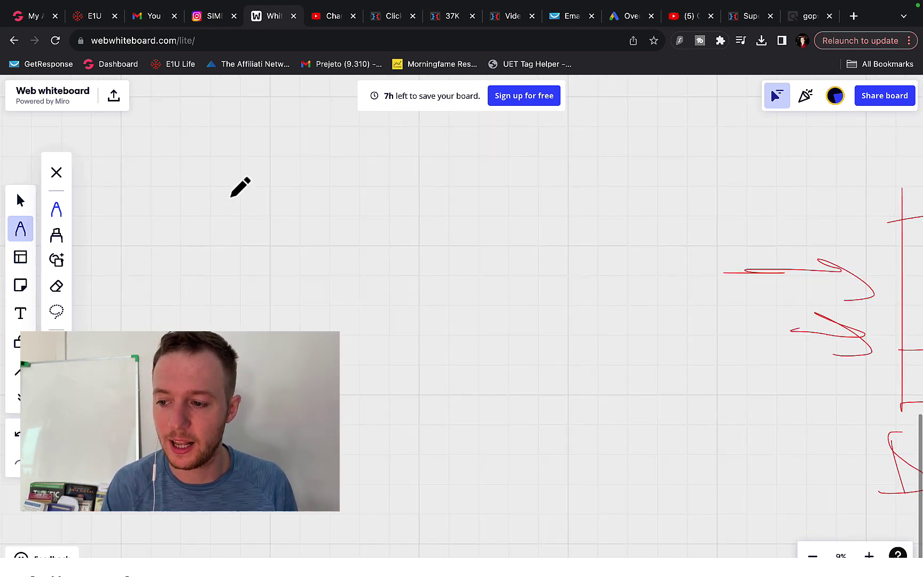
mouse_move(699, 247)
mouse_down()
mouse_move(898, 240)
mouse_move(851, 258)
mouse_up()
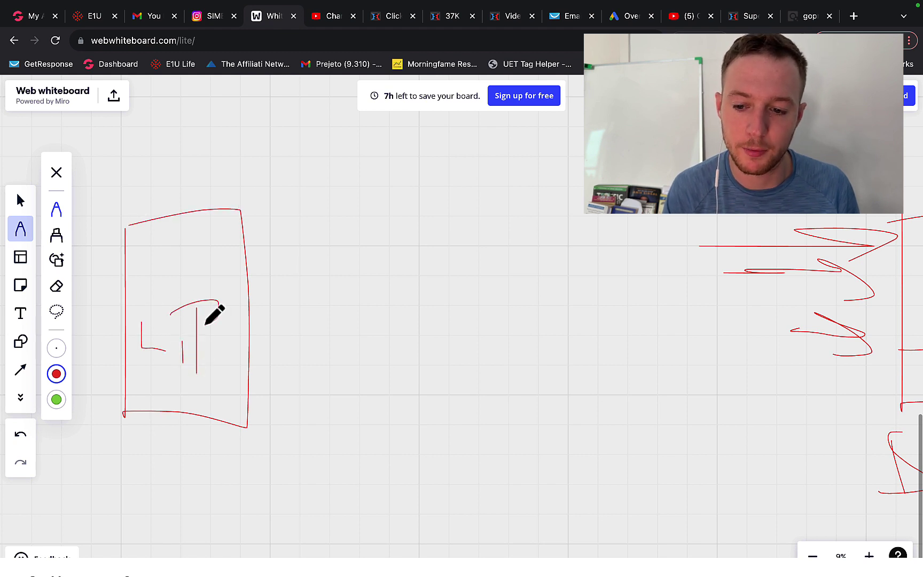
click(446, 16)
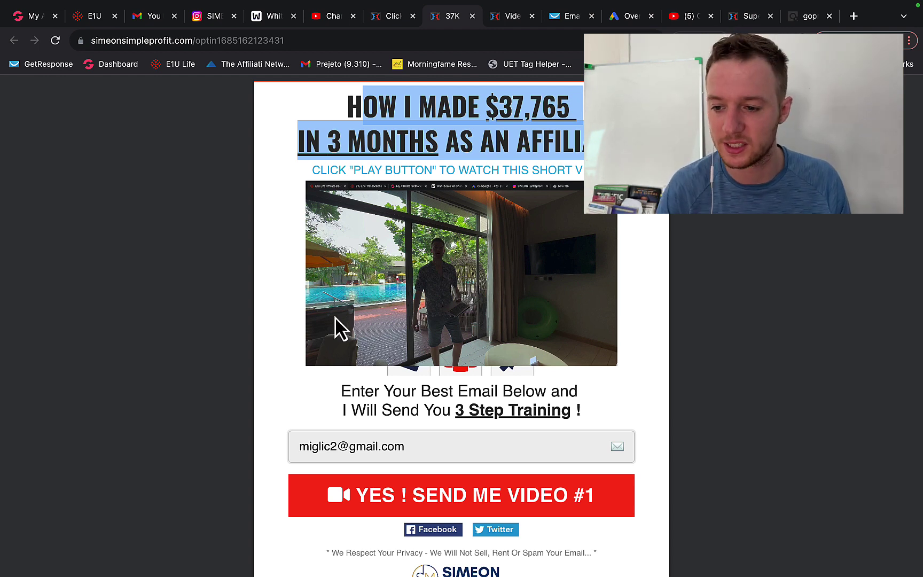
View the Video 1 blueprint page, then return to the whiteboard funnel sketch
click(121, 340)
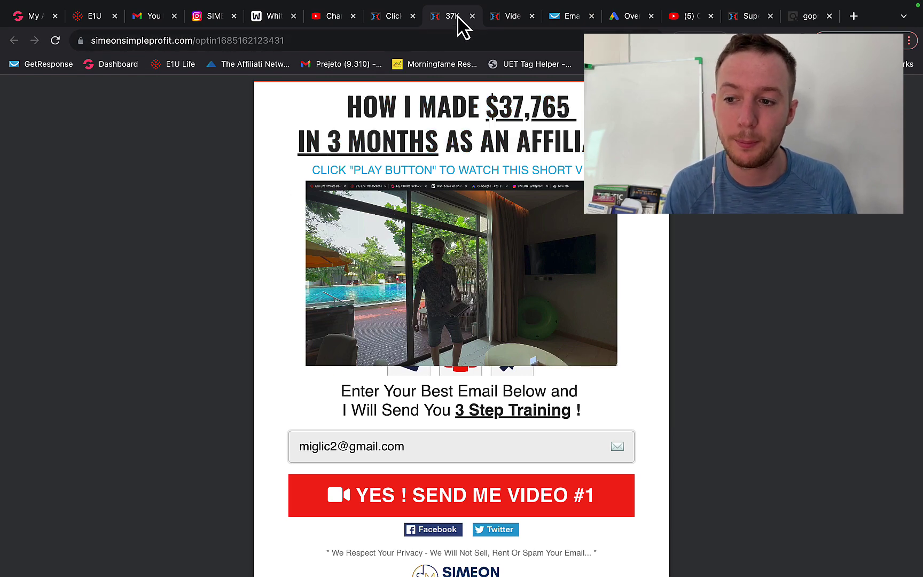
click(509, 18)
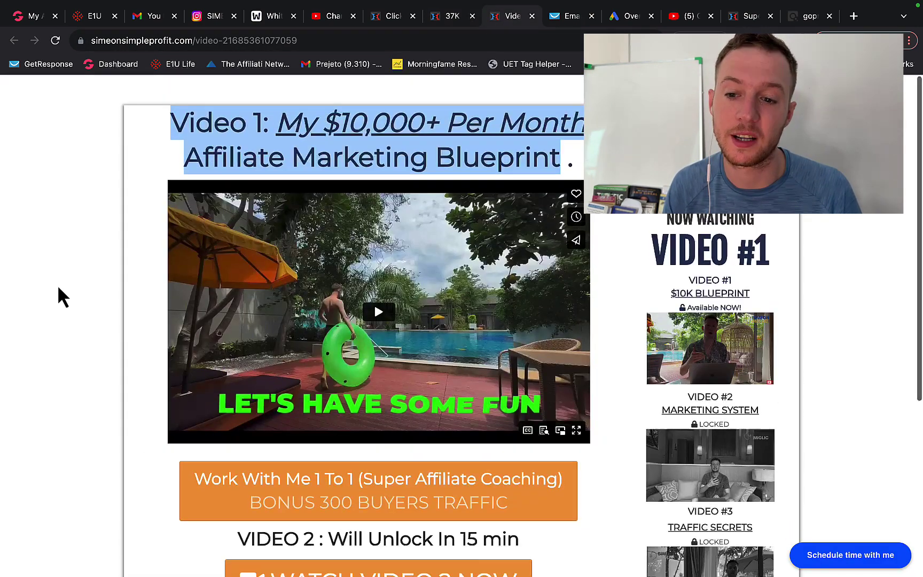
click(29, 305)
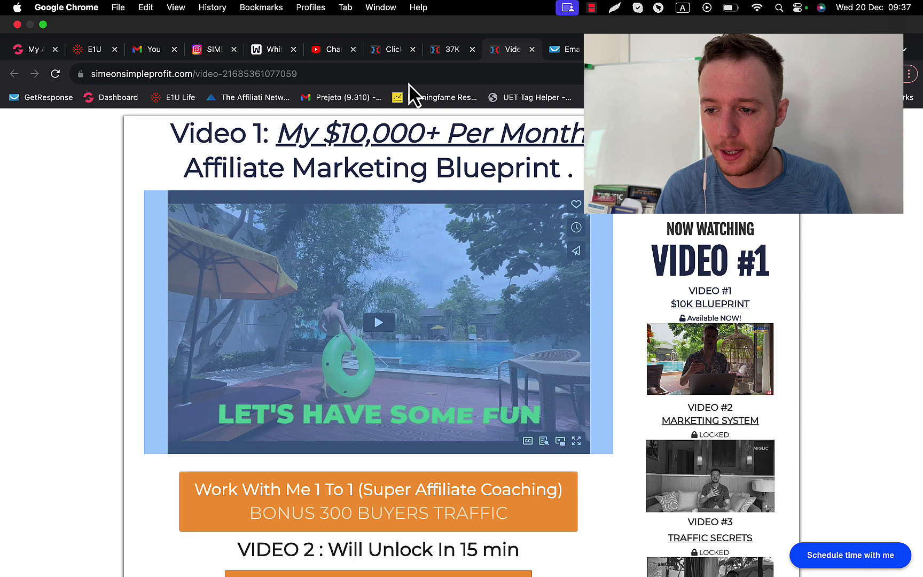
click(139, 215)
click(274, 16)
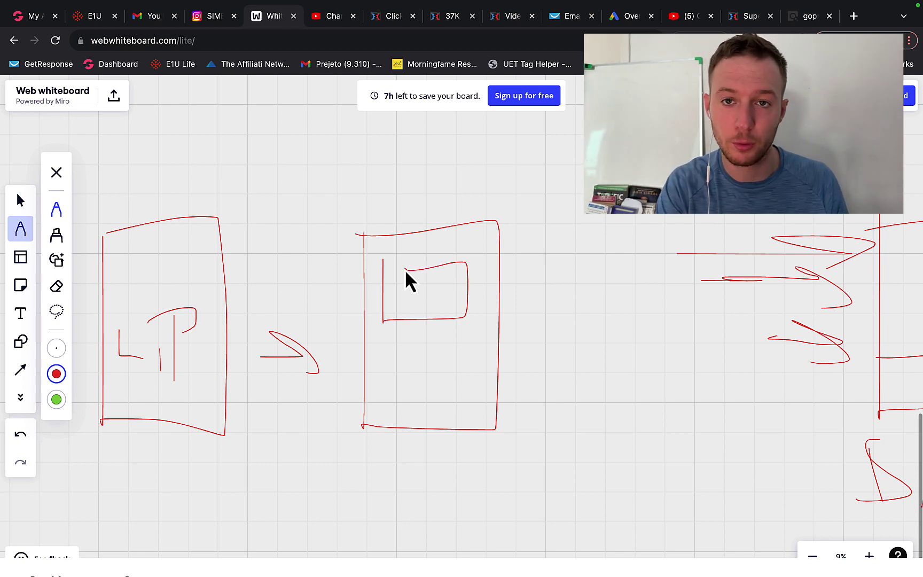
scroll(404, 277, right, 5)
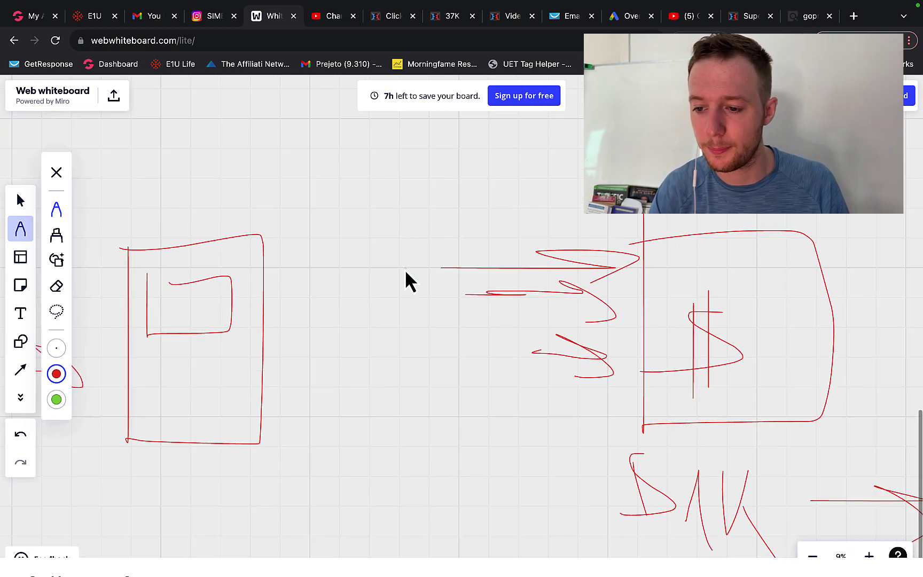
scroll(469, 270, right, 5)
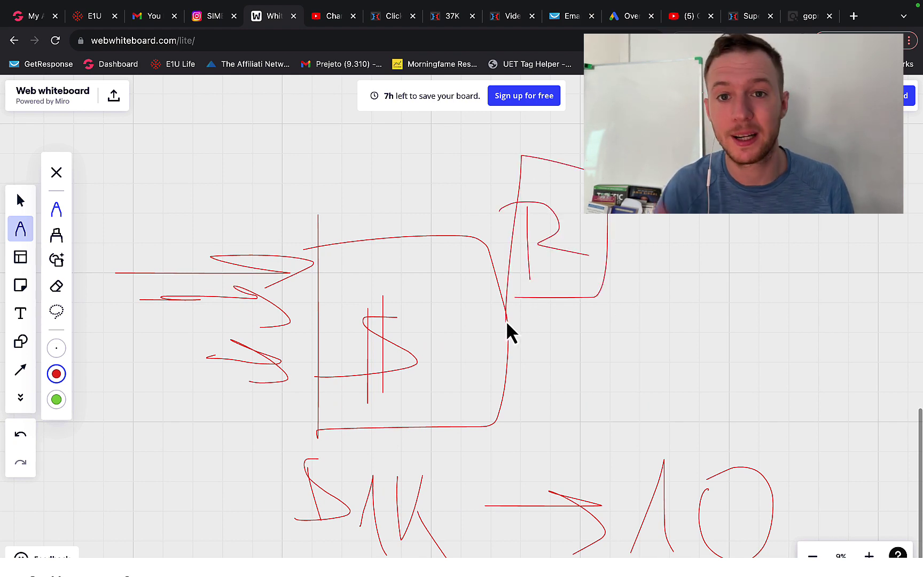
scroll(508, 333, left, 3)
scroll(507, 332, left, 3)
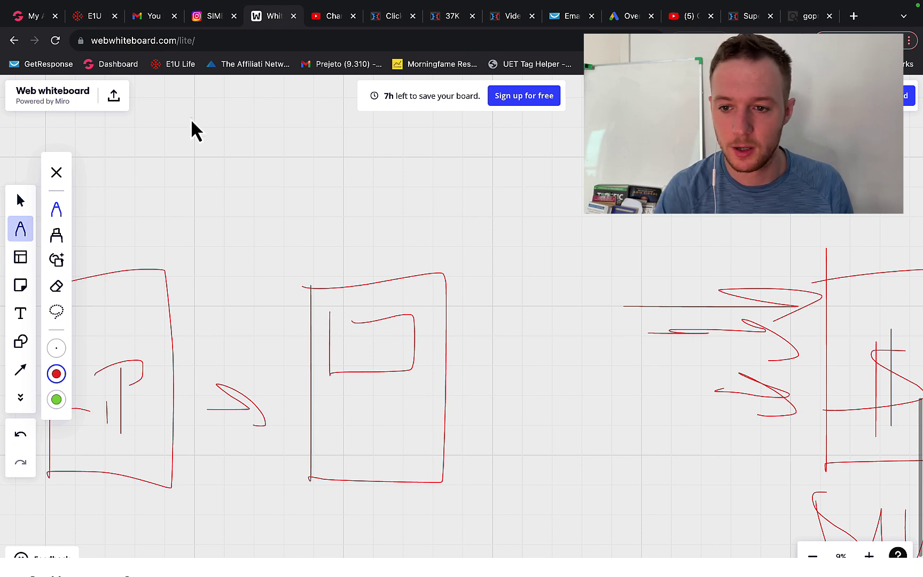
Check open rates for the 37K funnel autoresponder emails, then show the Google Ads overview
click(573, 16)
scroll(359, 173, down, 3)
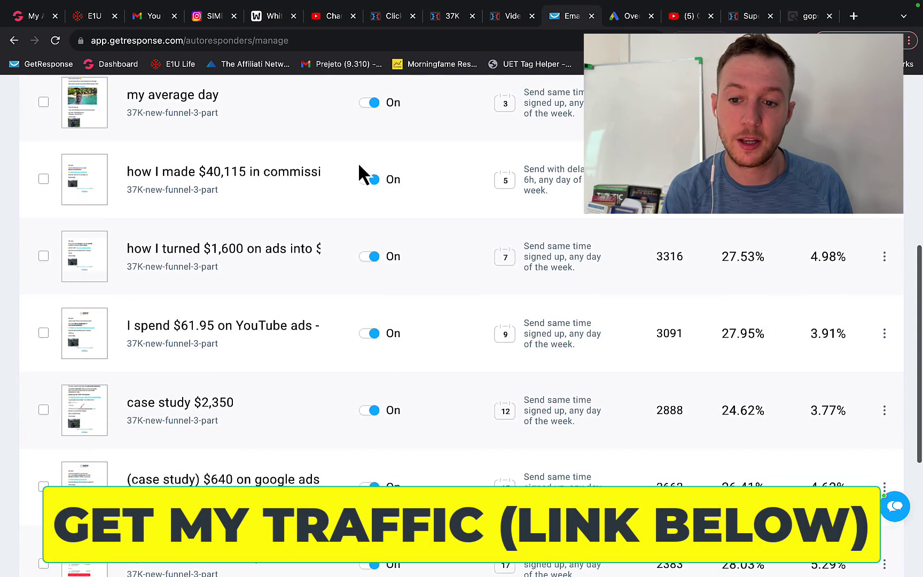
scroll(358, 173, up, 2)
scroll(360, 174, up, 2)
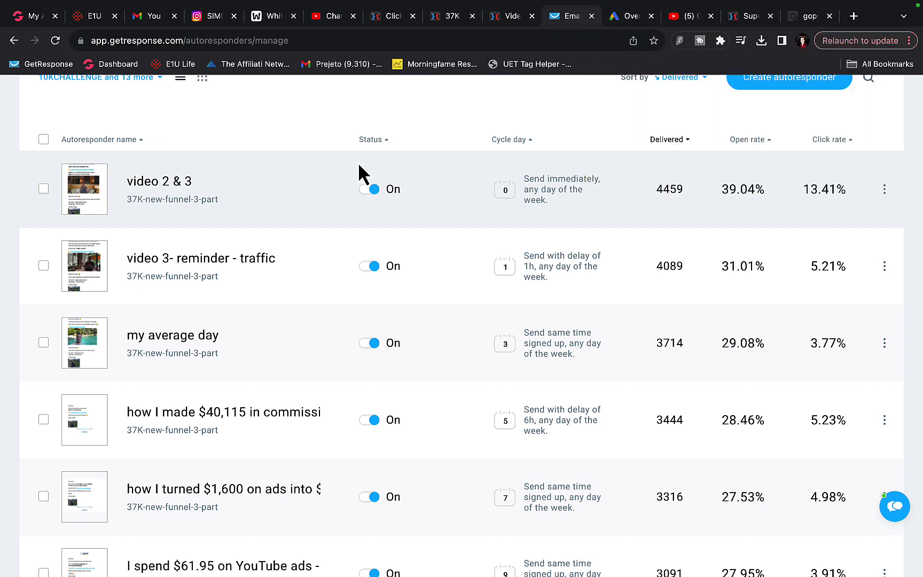
click(627, 16)
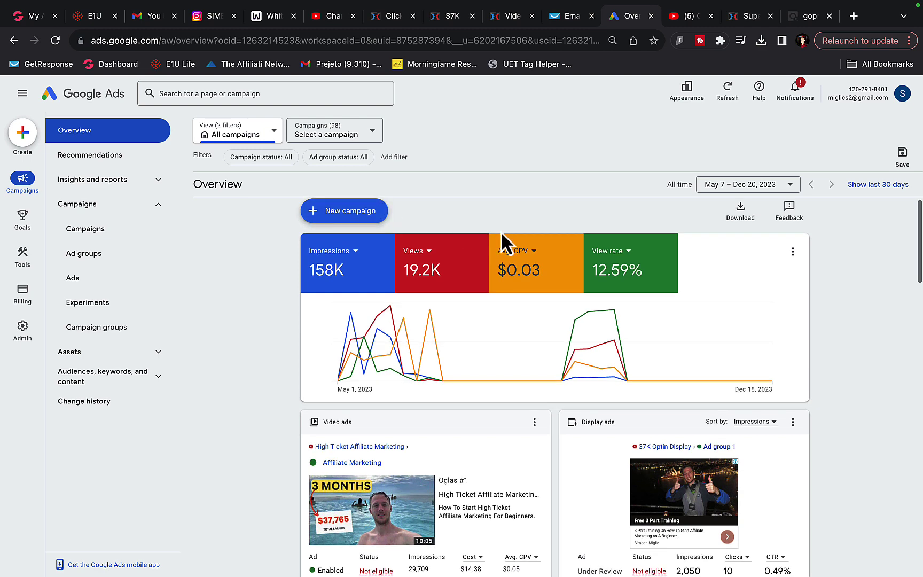
Preview a Google Ads video ad as a skippable in-stream YouTube ad
click(114, 228)
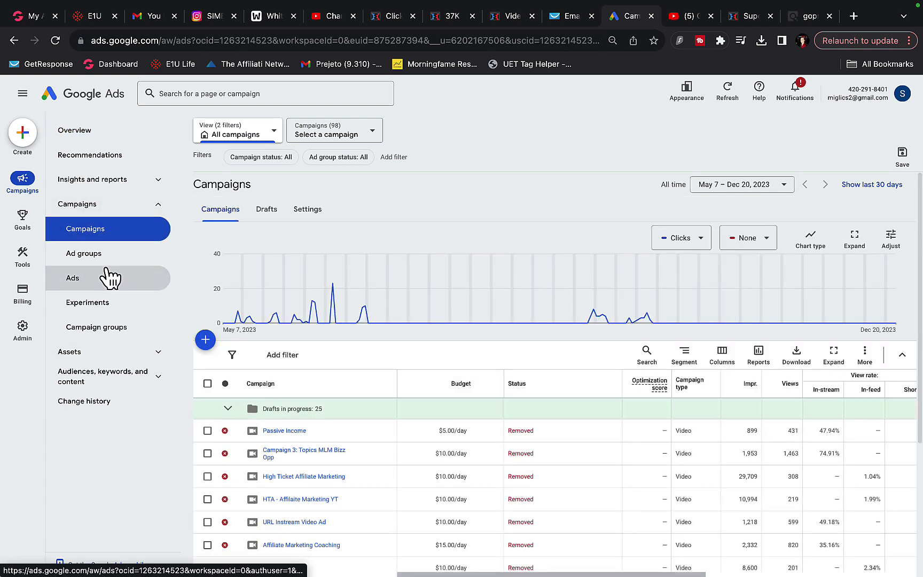
click(108, 278)
click(300, 418)
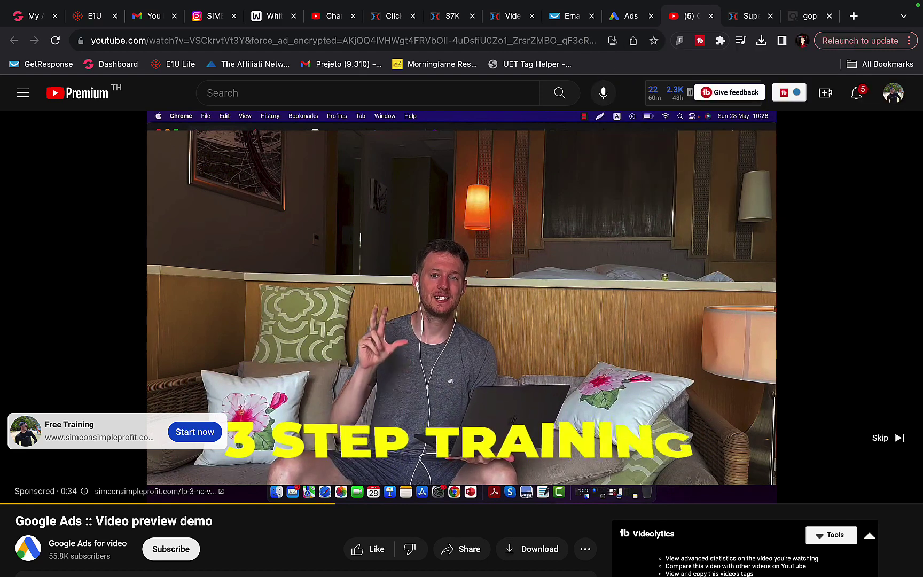
Pause the ad, revisit the $37,765 opt-in, email list and Video 1 pages, then show GrooveSell commissions
click(490, 240)
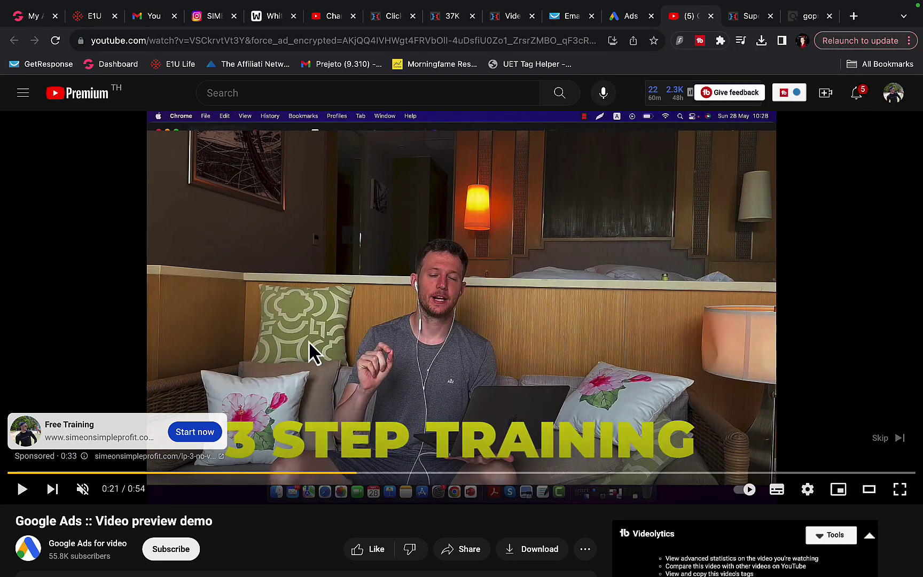
click(453, 20)
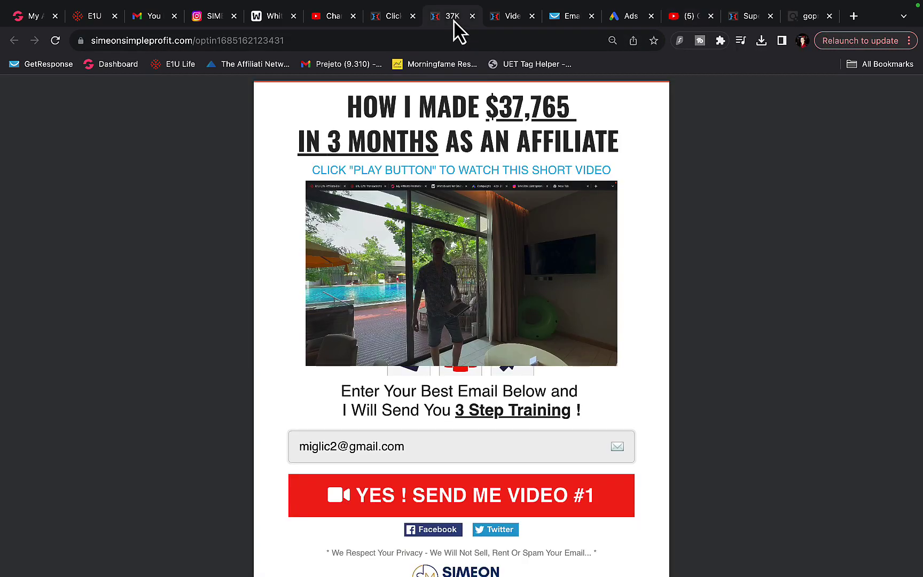
click(571, 20)
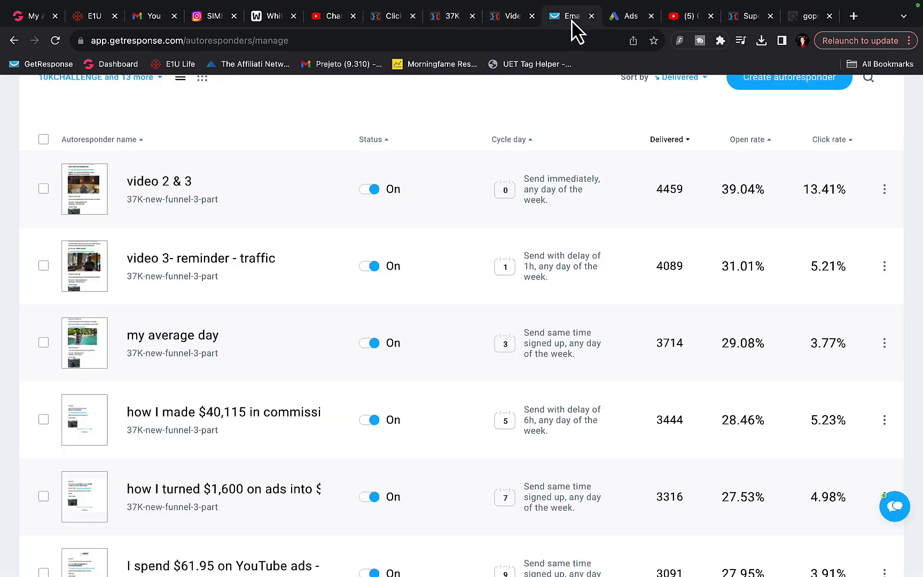
click(509, 20)
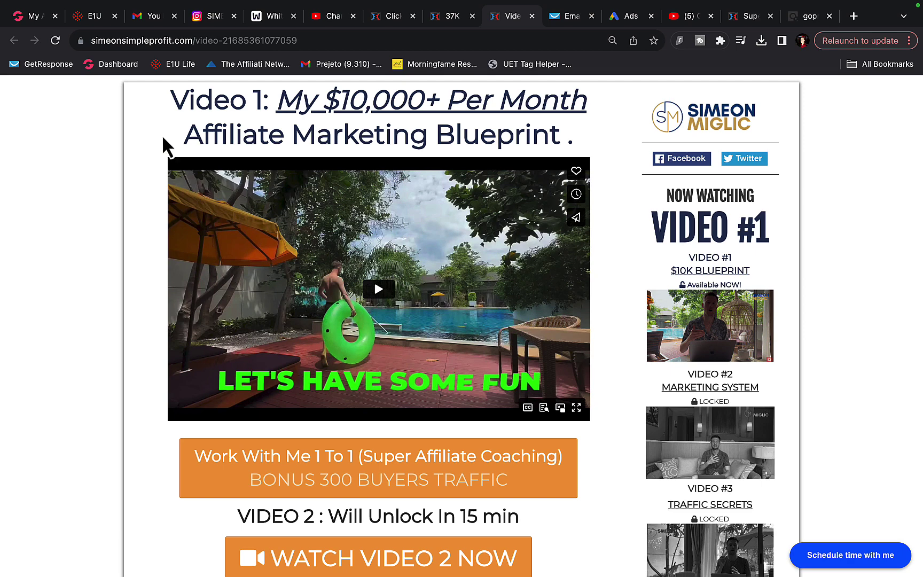
click(58, 18)
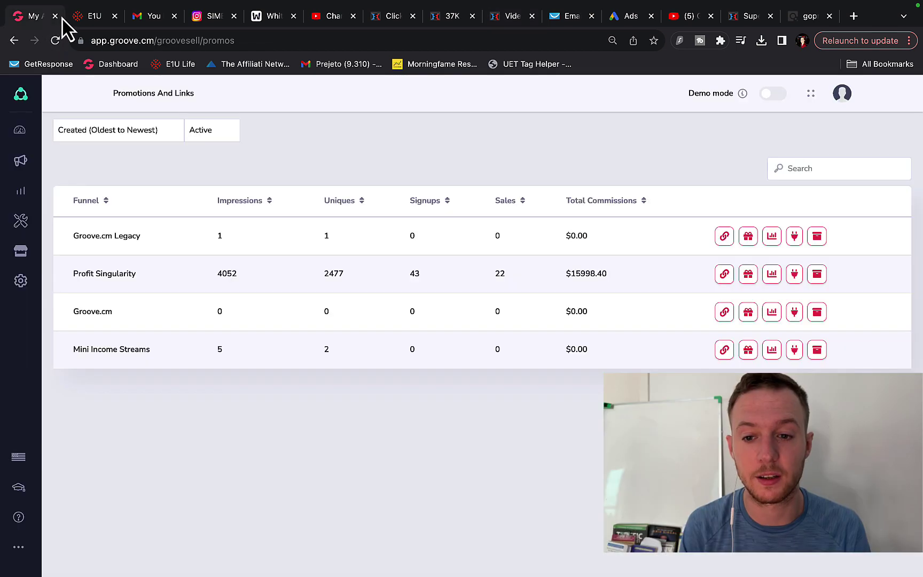
Show the E1U Life $56,565 total earned, then the Instagram travel-photo profile grid
click(90, 16)
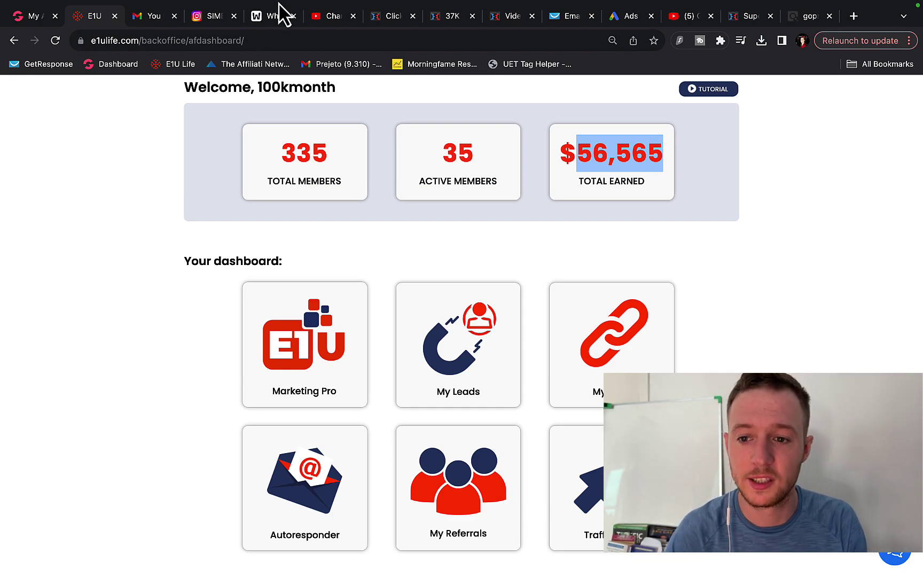
click(217, 17)
scroll(109, 415, down, 5)
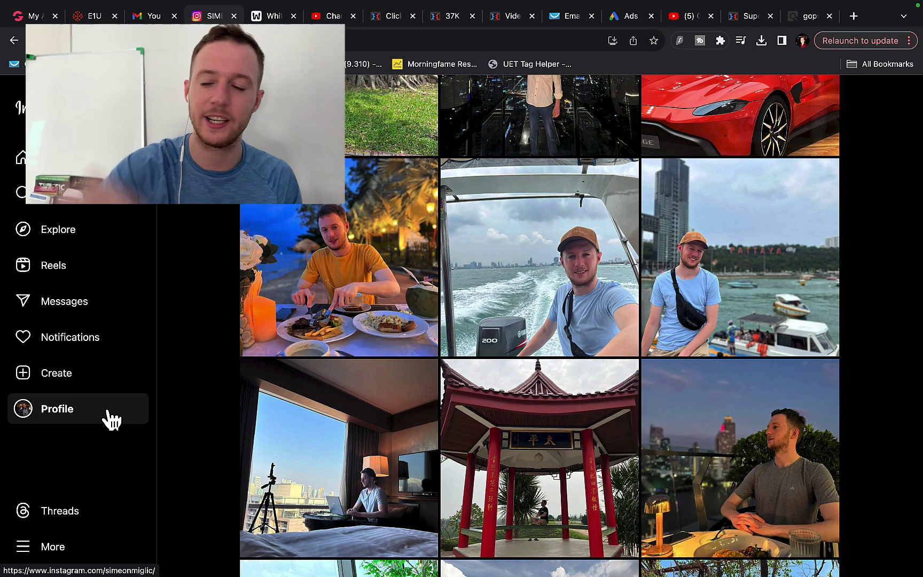
mouse_move(339, 257)
click(755, 21)
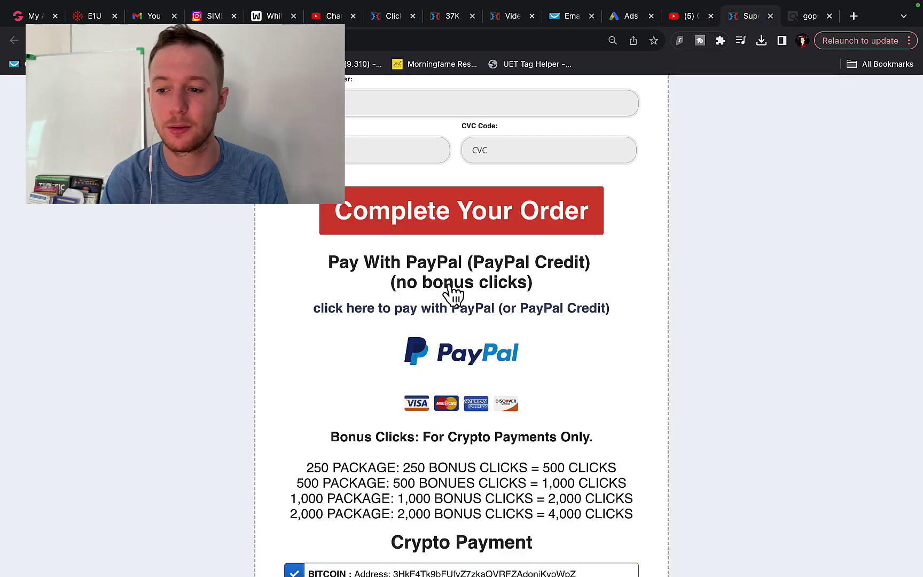
scroll(426, 325, up, 15)
scroll(427, 326, down, 2)
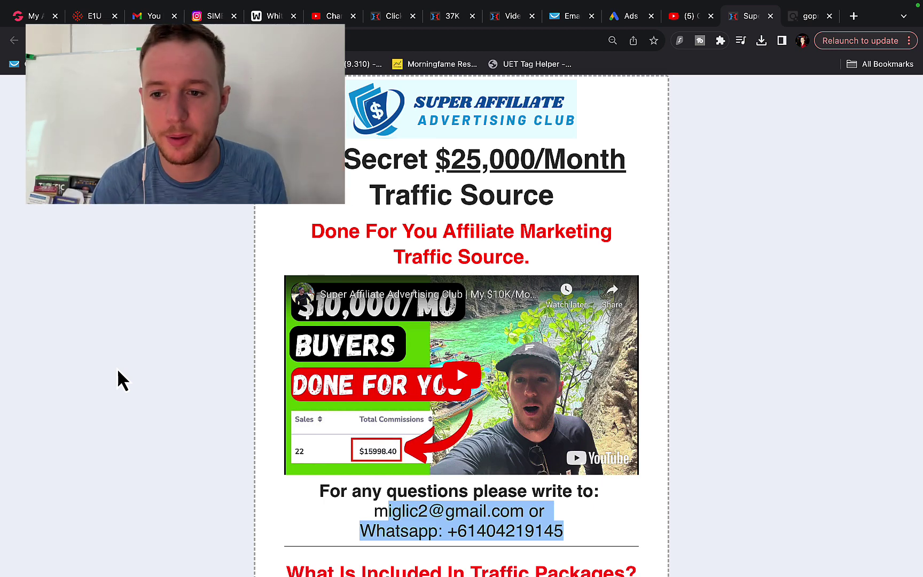
click(196, 20)
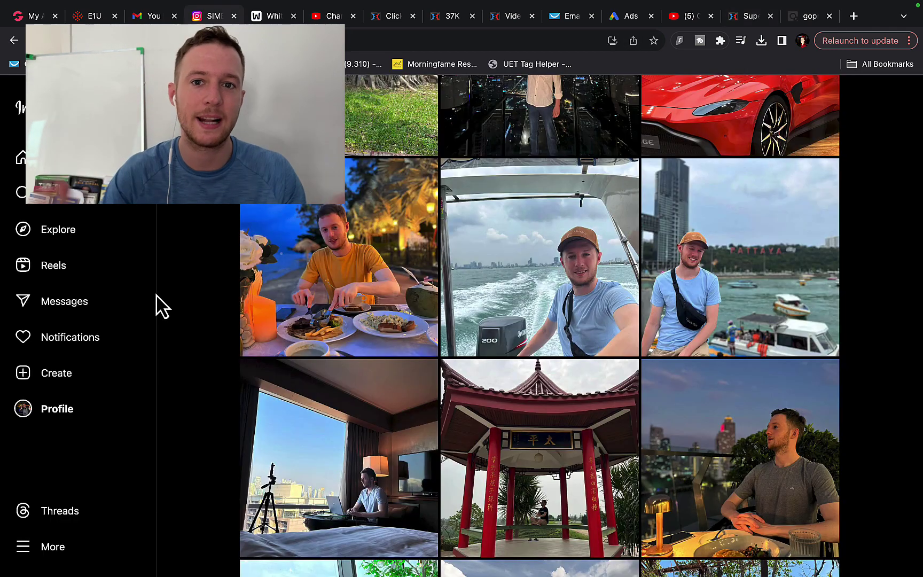
scroll(161, 307, down, 5)
scroll(160, 305, down, 5)
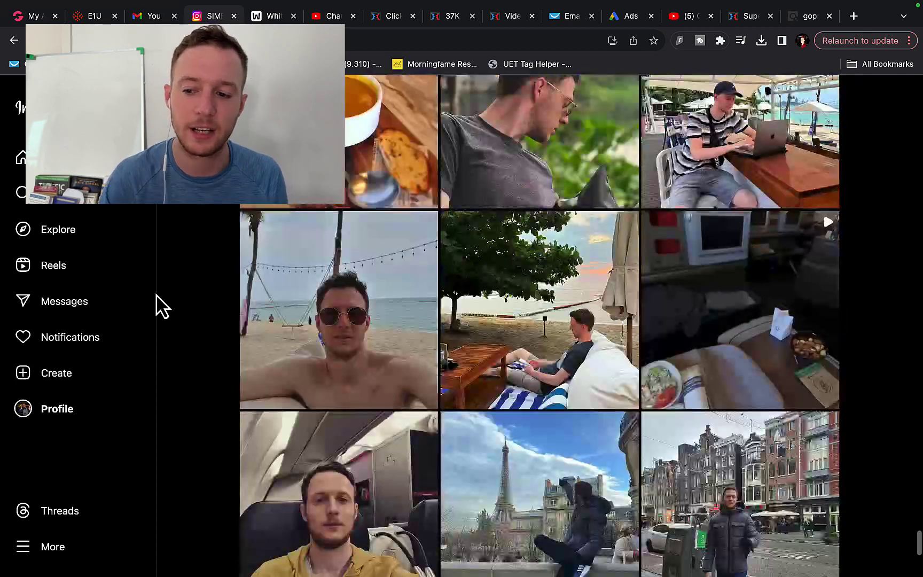